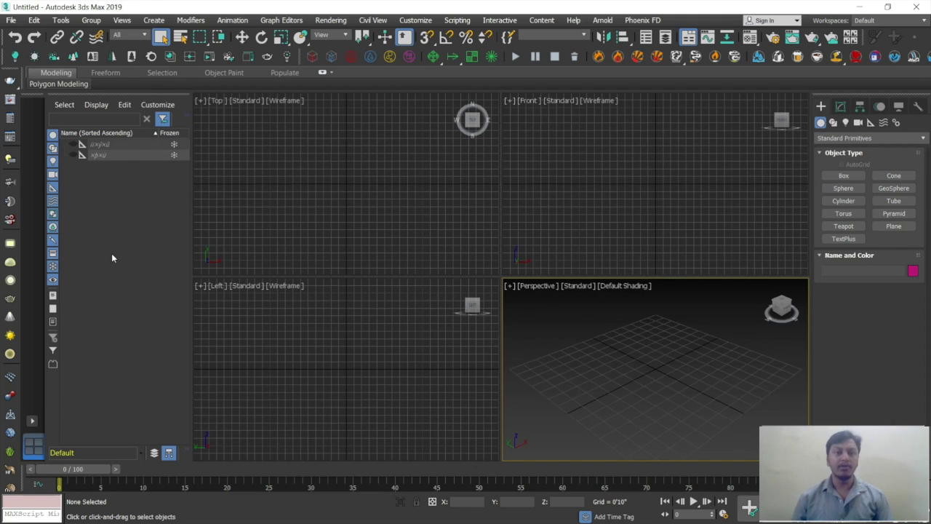
- Cycle the active viewport through Top, Front, Perspective and Left three times, ending on Top
click(349, 197)
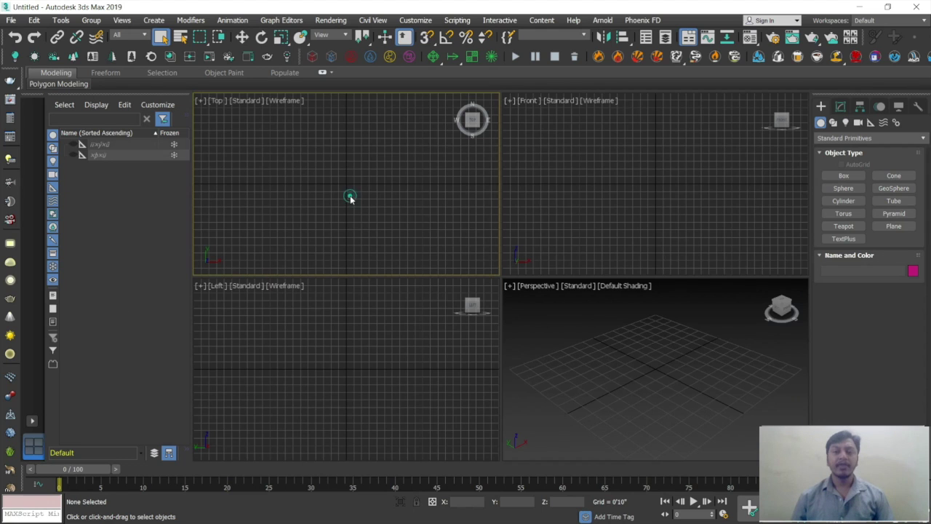
click(630, 170)
click(602, 322)
click(437, 393)
click(407, 230)
click(559, 193)
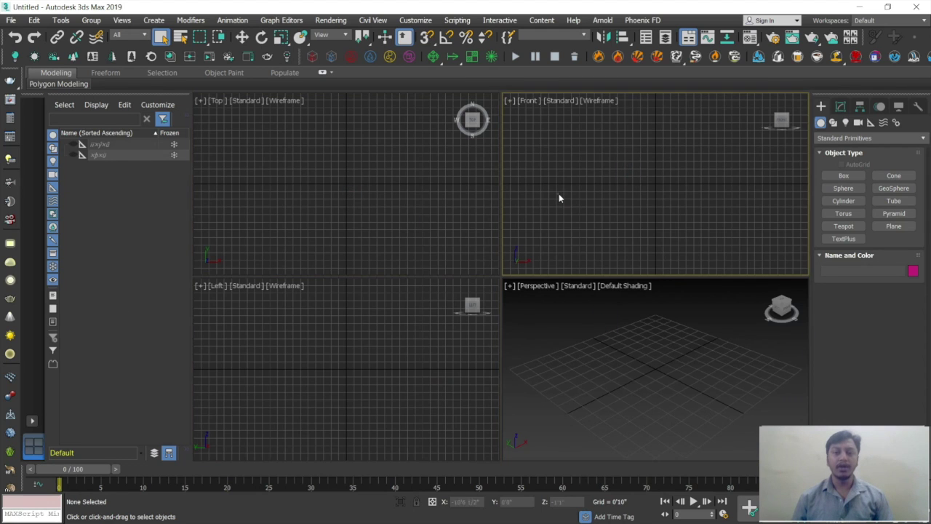
click(561, 324)
click(428, 385)
click(401, 234)
click(598, 191)
click(577, 333)
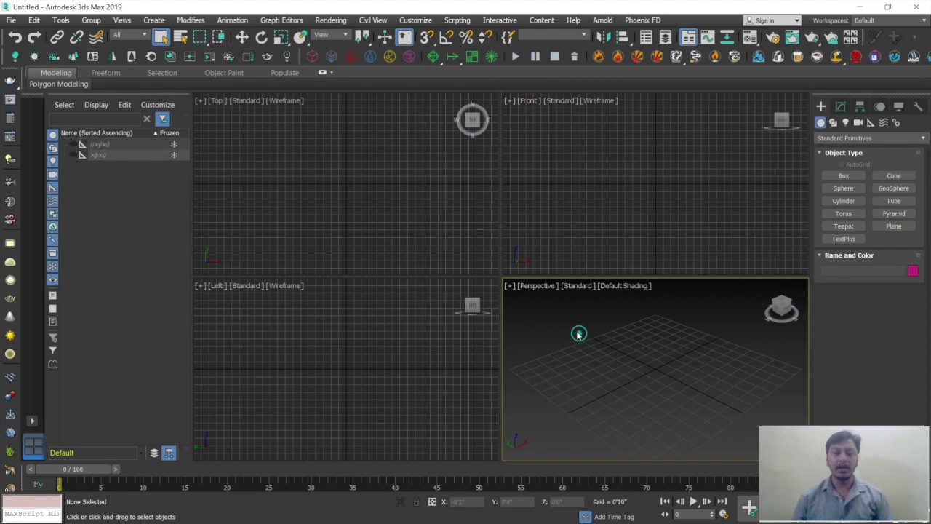
click(429, 378)
click(398, 228)
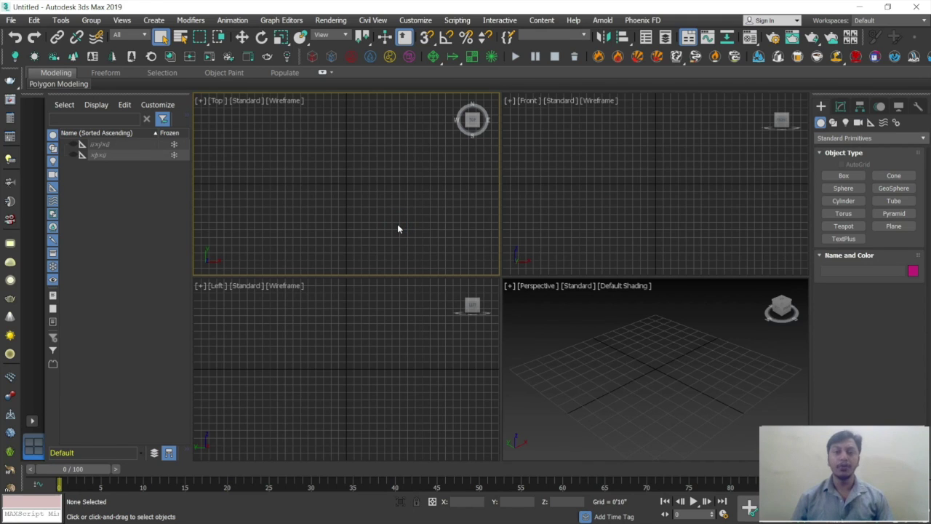
- Bring up the Top view's point-of-view label menu and close it without changes
click(332, 191)
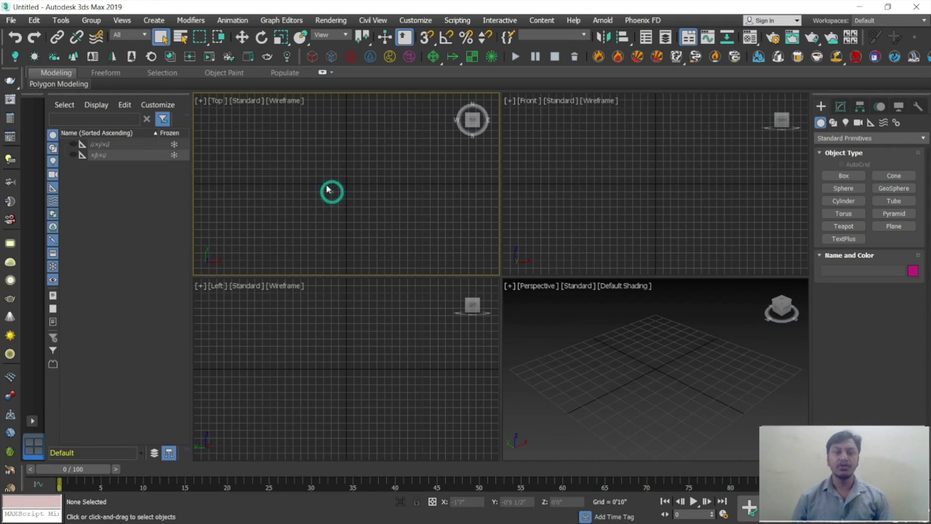
click(217, 101)
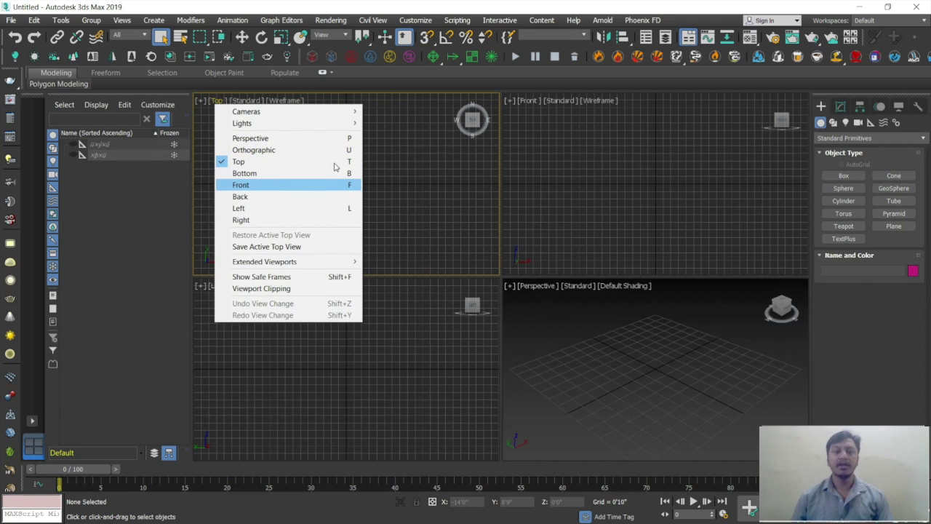
click(390, 177)
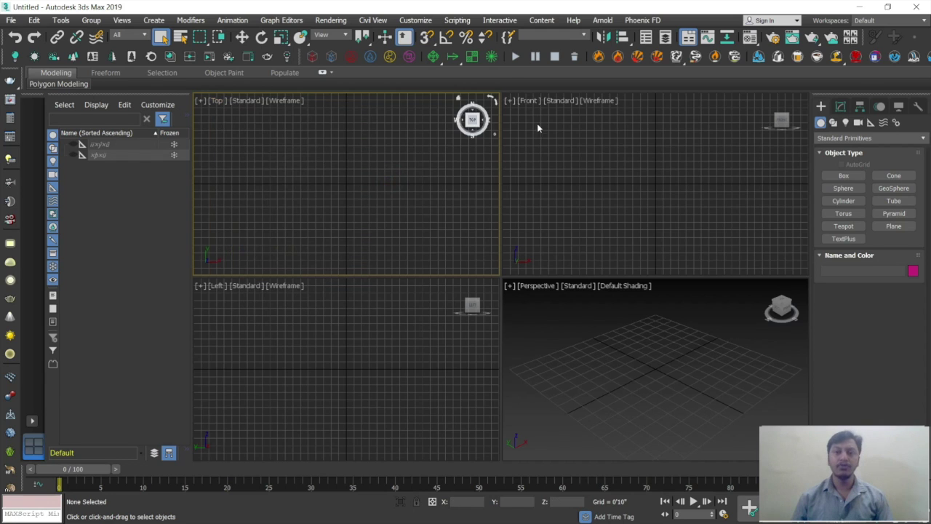
- Activate the Front, Left and Top views in turn, finishing with Perspective active
click(555, 135)
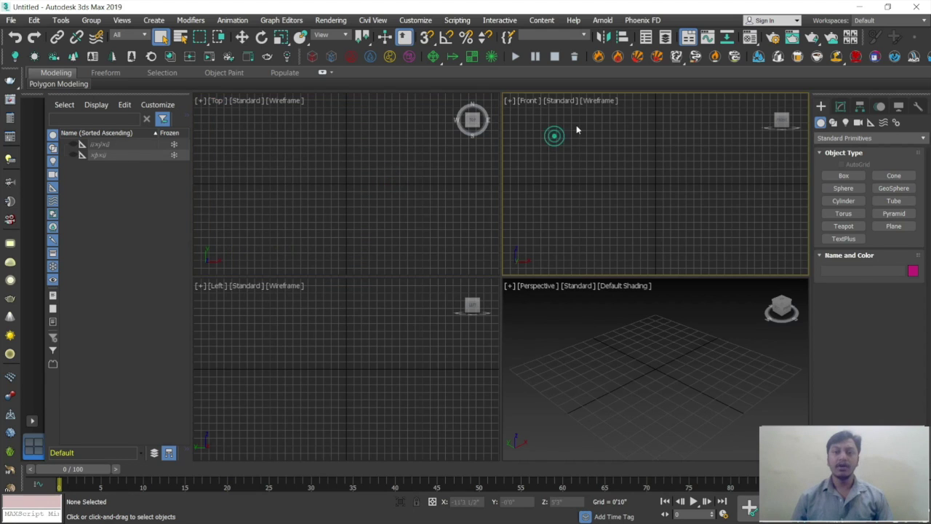
click(291, 389)
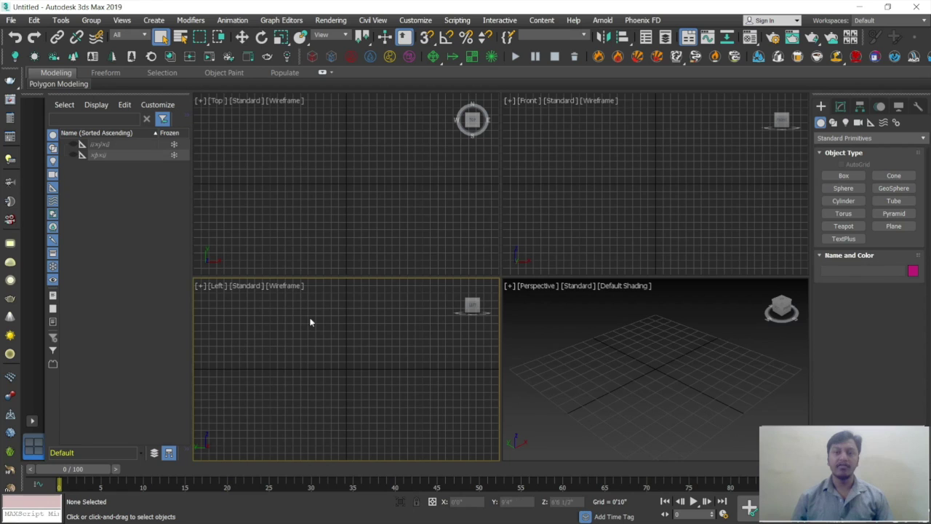
click(316, 201)
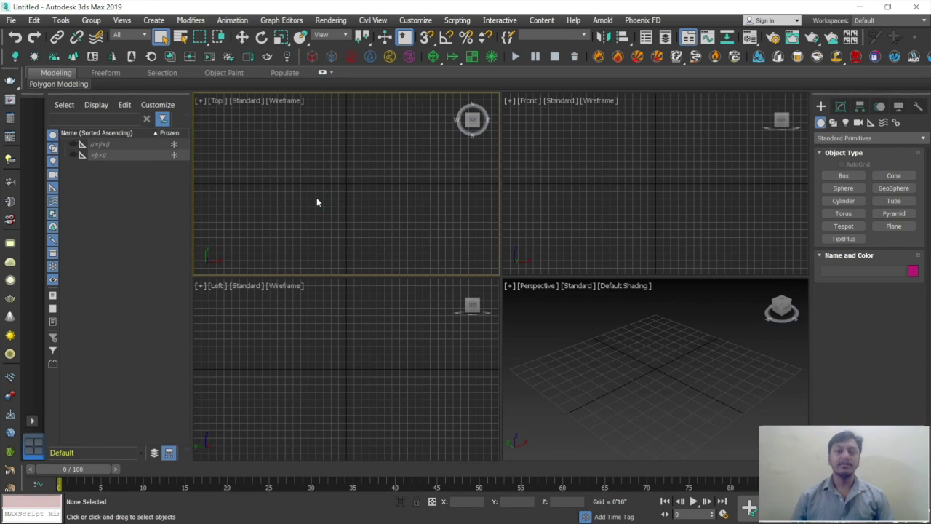
click(630, 173)
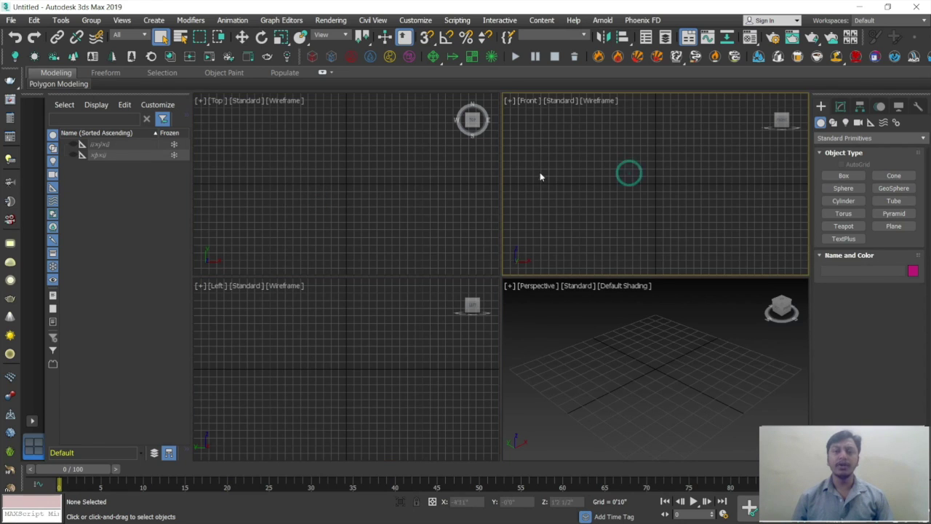
click(408, 187)
click(317, 406)
click(327, 203)
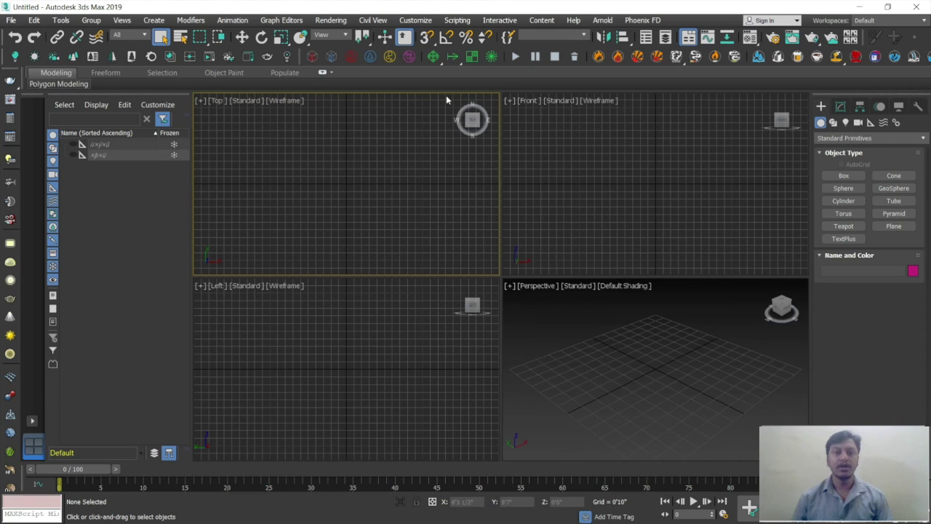
click(585, 189)
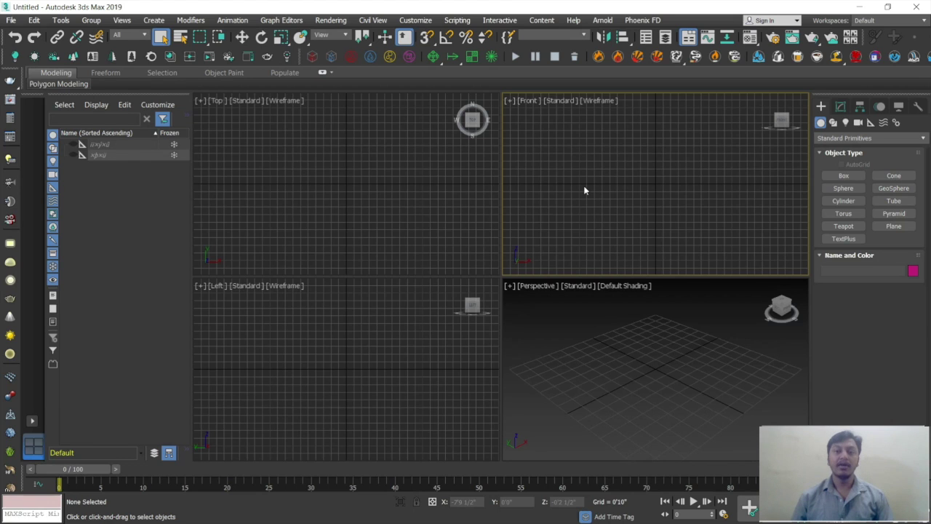
click(325, 188)
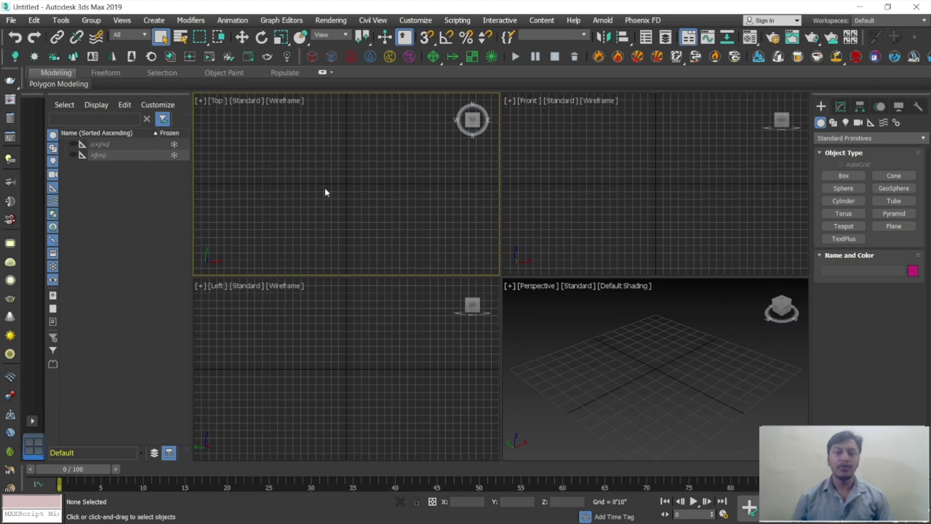
click(375, 361)
click(586, 331)
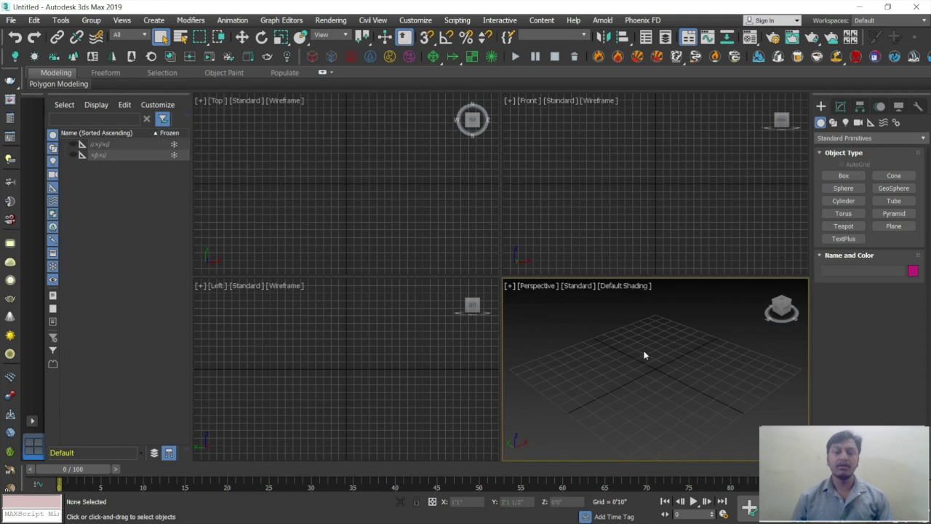
click(589, 195)
click(418, 183)
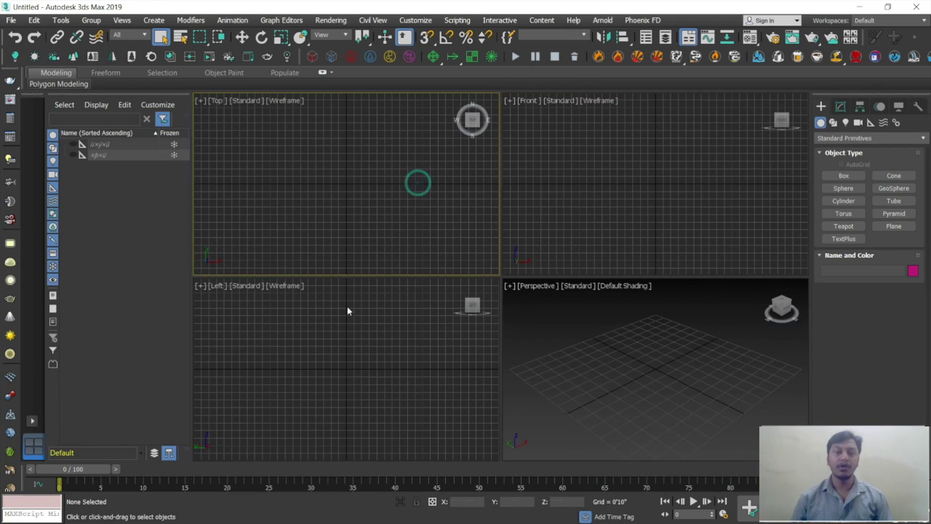
click(343, 342)
click(329, 212)
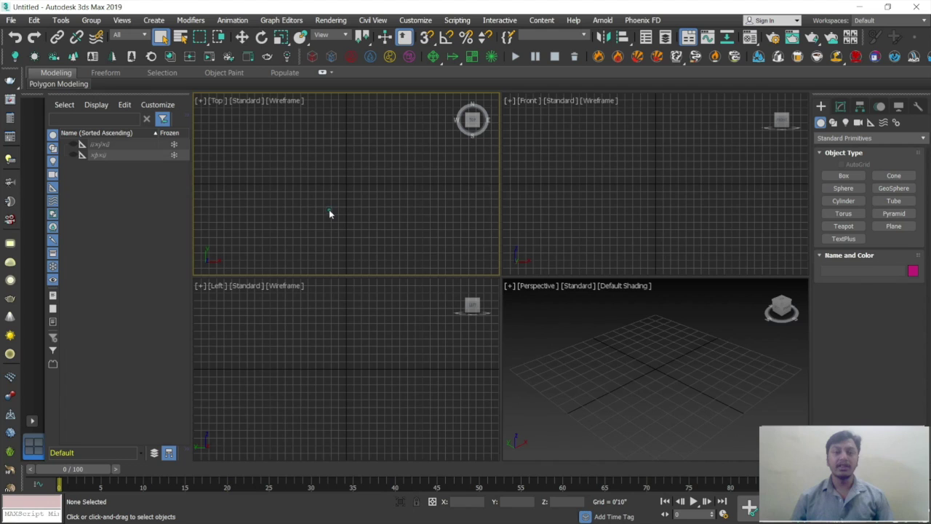
click(605, 167)
click(367, 345)
click(385, 204)
click(624, 194)
click(410, 339)
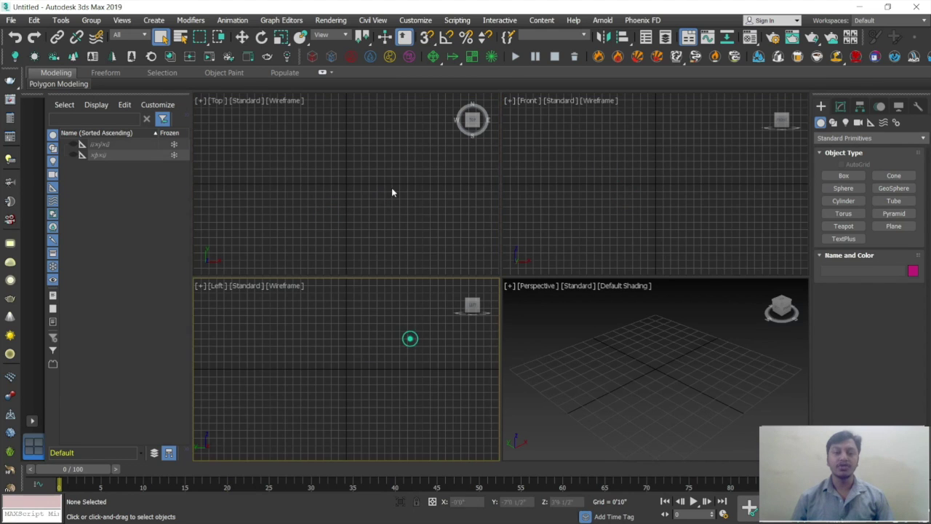
click(391, 189)
click(623, 174)
click(376, 332)
click(608, 358)
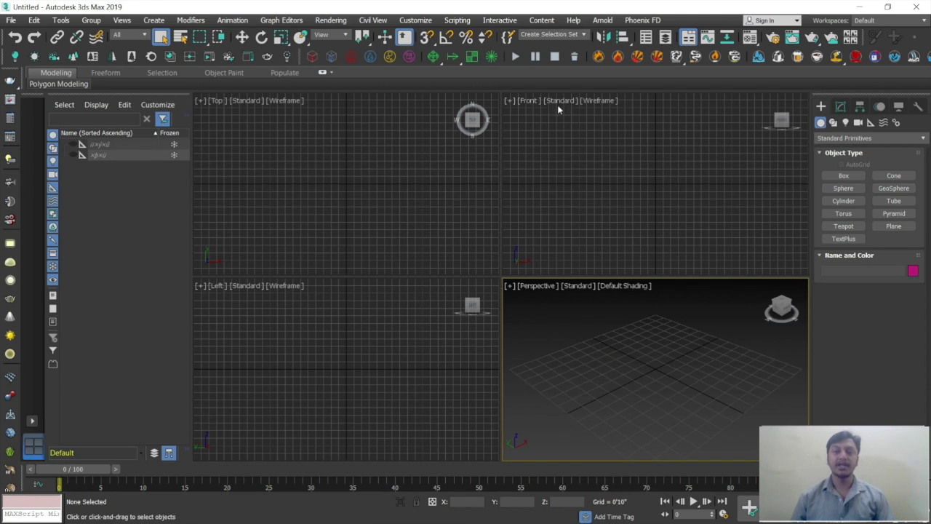
click(308, 352)
click(323, 239)
click(604, 172)
click(350, 168)
click(367, 320)
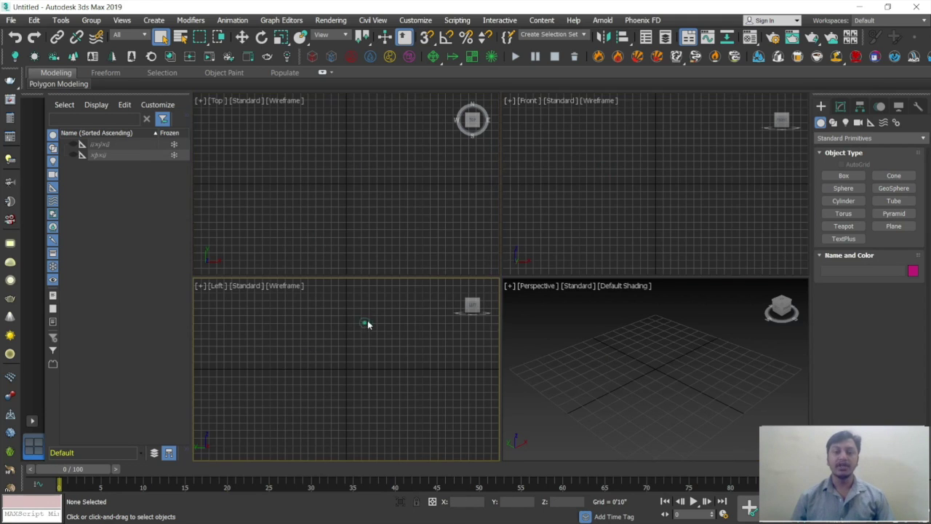
click(568, 340)
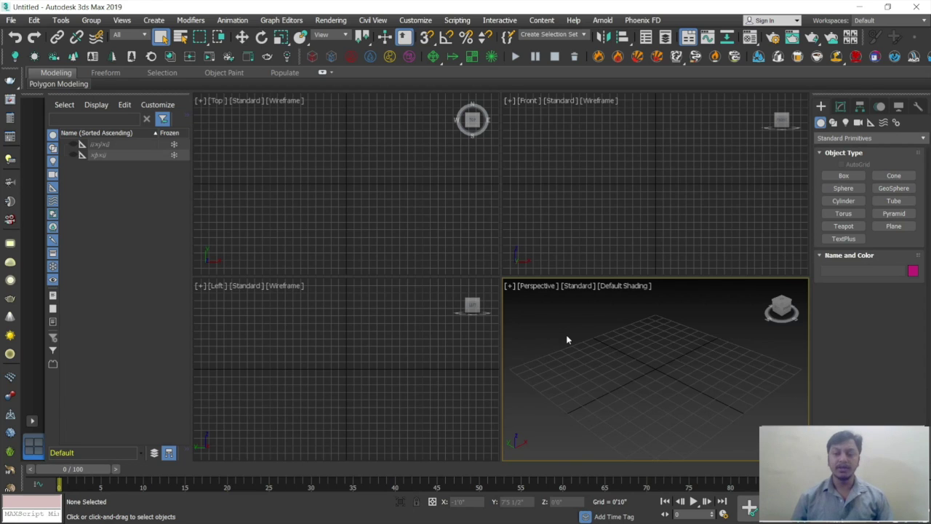
- Dismiss the Edit menu unused and cycle the active viewport through Front, Top, Left and Perspective three times
click(34, 20)
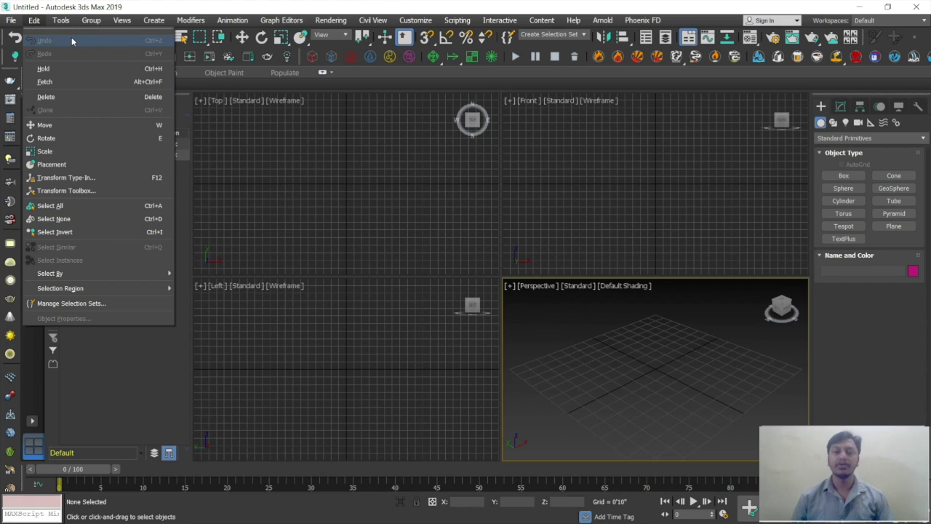
click(556, 328)
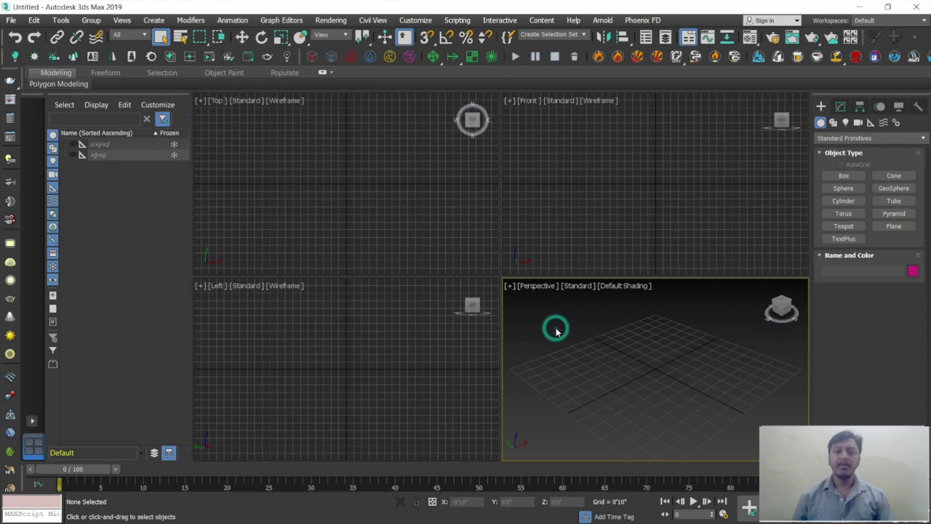
click(563, 204)
click(442, 187)
click(415, 317)
click(637, 371)
click(597, 245)
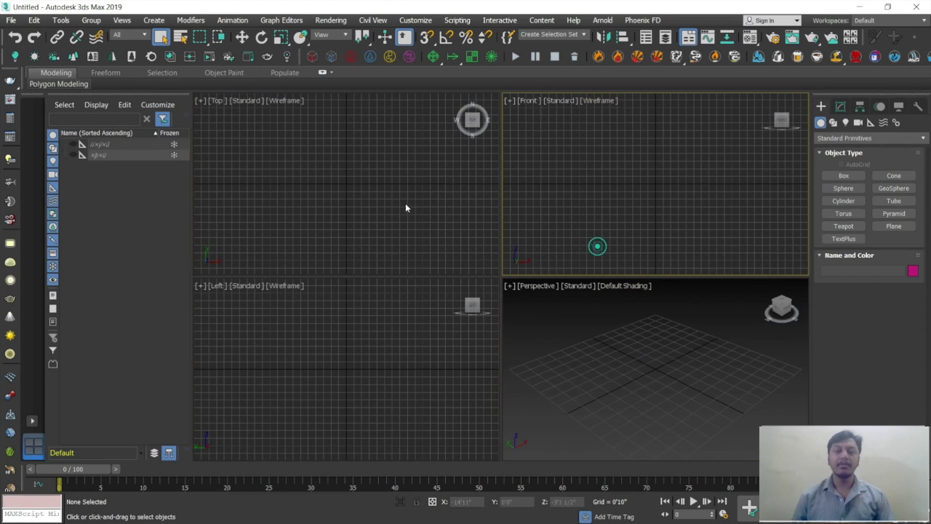
click(405, 208)
click(404, 314)
click(618, 340)
click(542, 185)
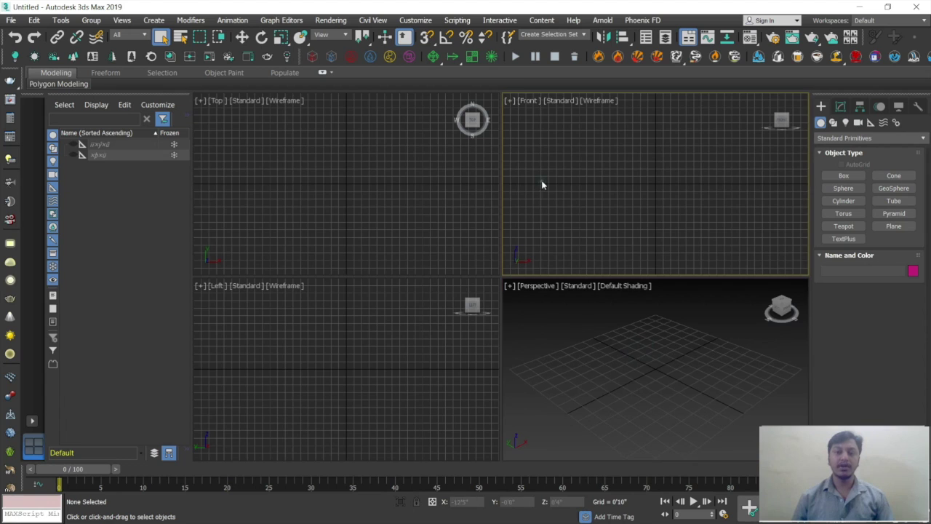
click(468, 186)
click(435, 339)
click(535, 347)
- Activate Front, Top, Left, then Perspective, and maximize Perspective with Alt+W
click(531, 225)
click(360, 195)
click(473, 306)
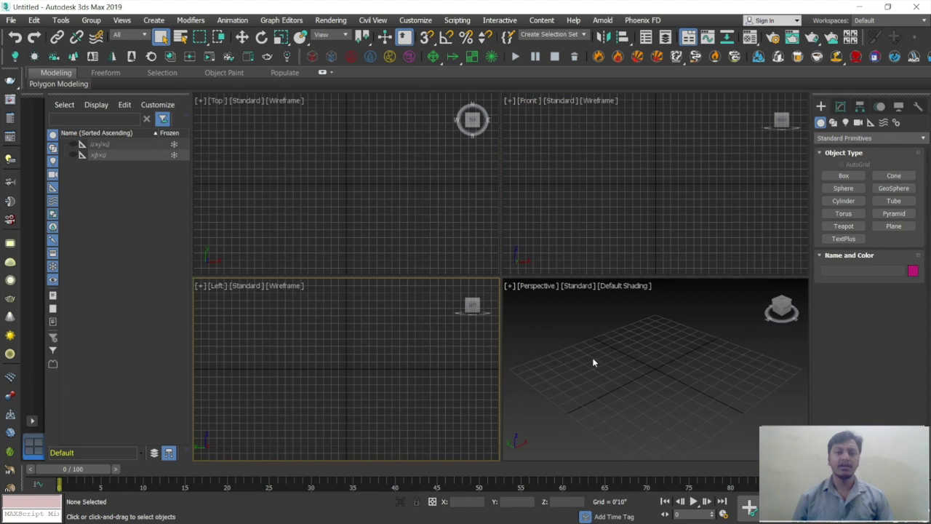
click(593, 360)
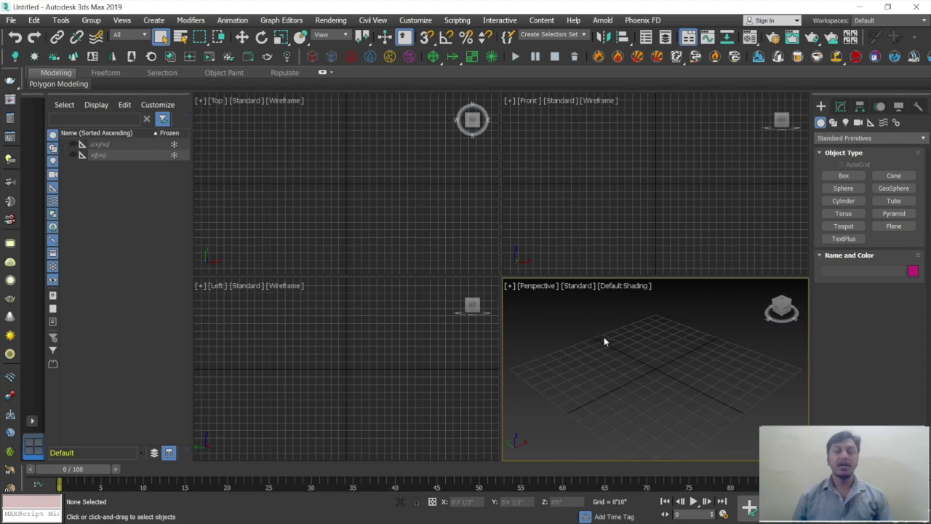
key(alt+w)
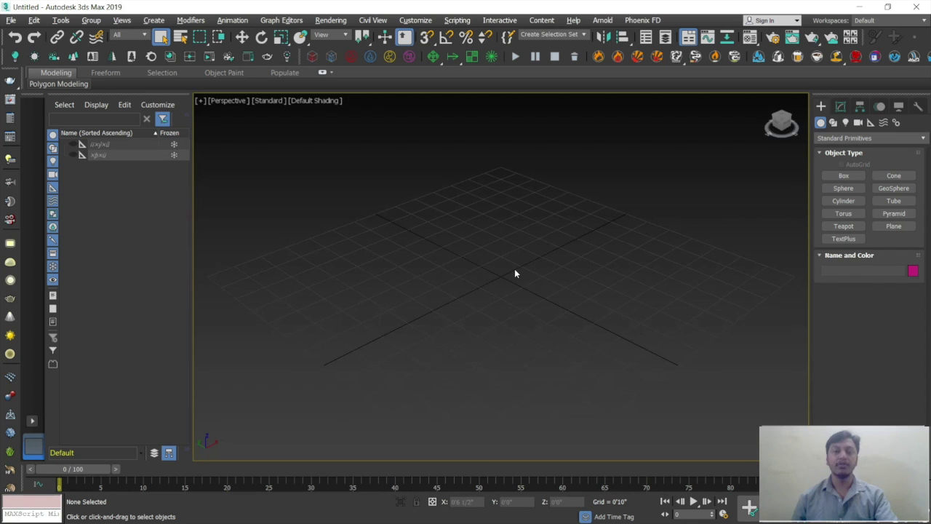
- Toggle the Perspective view between full size and four viewports several times with Alt+W
key(alt+w)
key(alt+w)
key(alt+w)
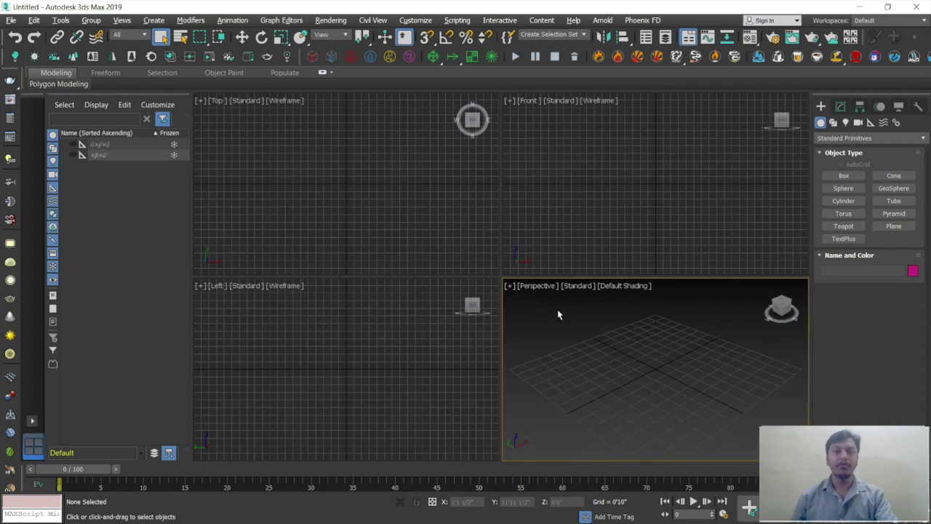
key(alt+w)
key(alt+w)
key(alt+w)
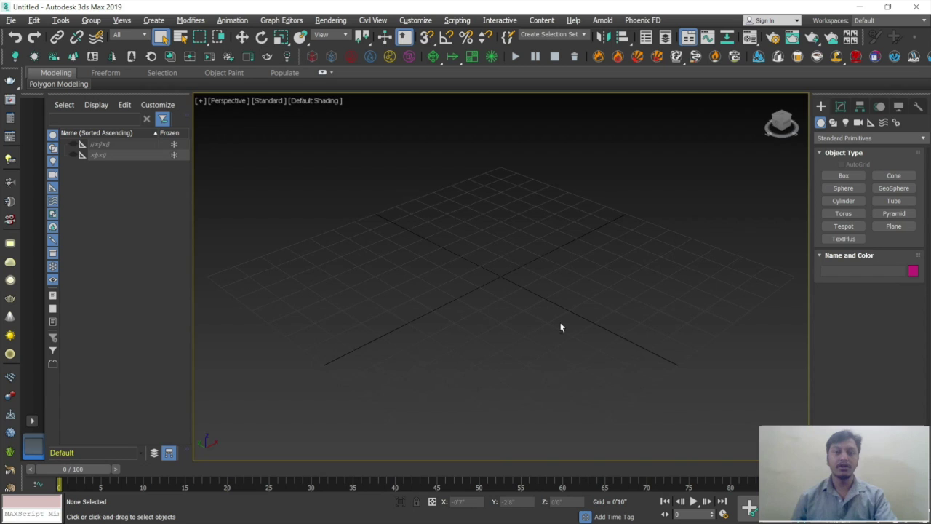
key(alt+w)
click(556, 193)
key(alt+w)
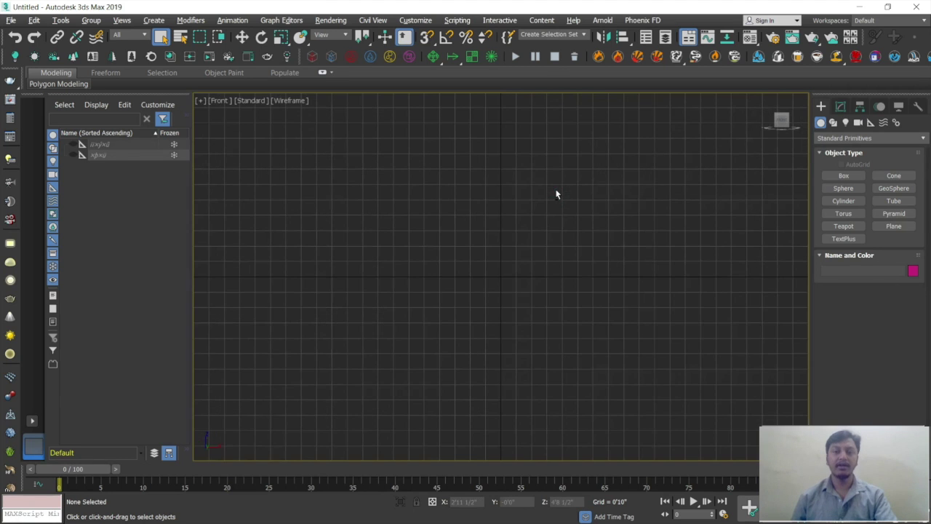
- Maximize the Front and Left views in turn, then restore the four-viewport layout
key(alt+w)
click(322, 342)
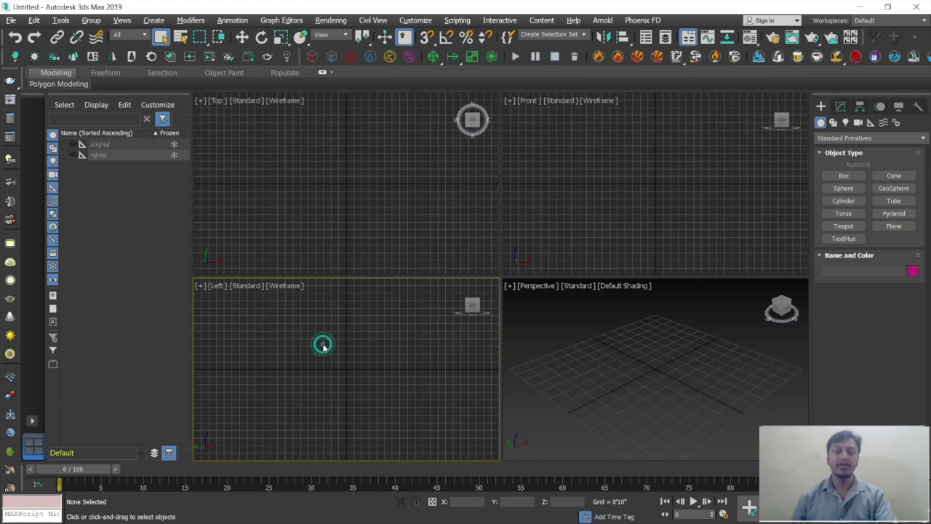
key(alt+w)
key(alt+w)
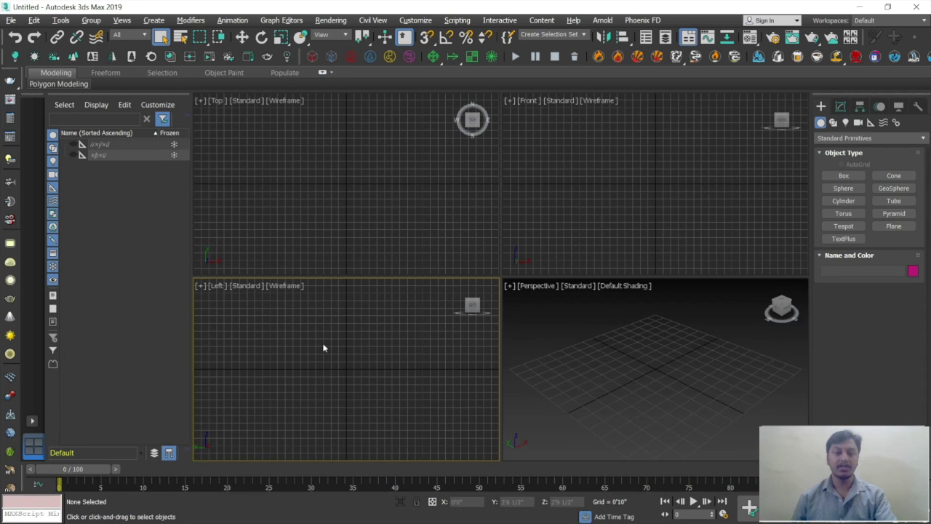
key(alt+w)
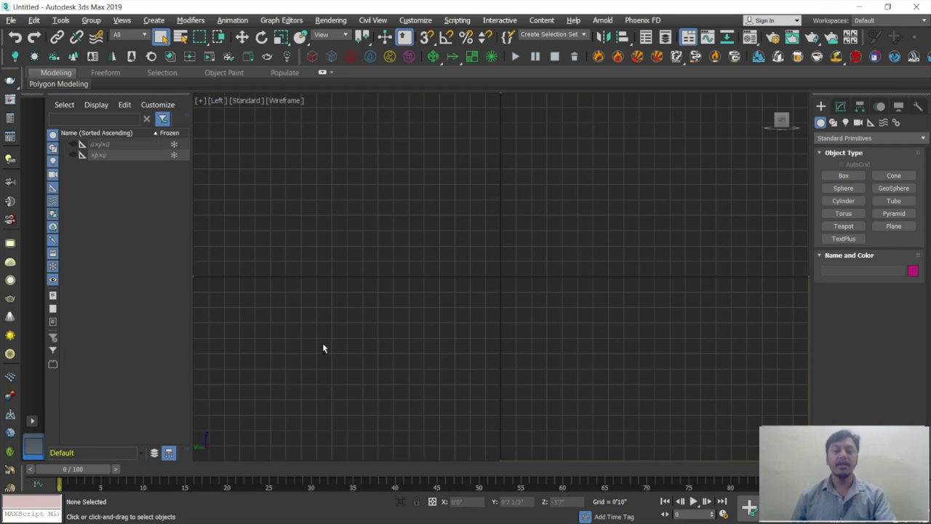
key(alt+w)
- Cycle the active viewport through Top, Front, Left and Perspective, ending on Perspective
click(369, 217)
click(540, 195)
click(589, 375)
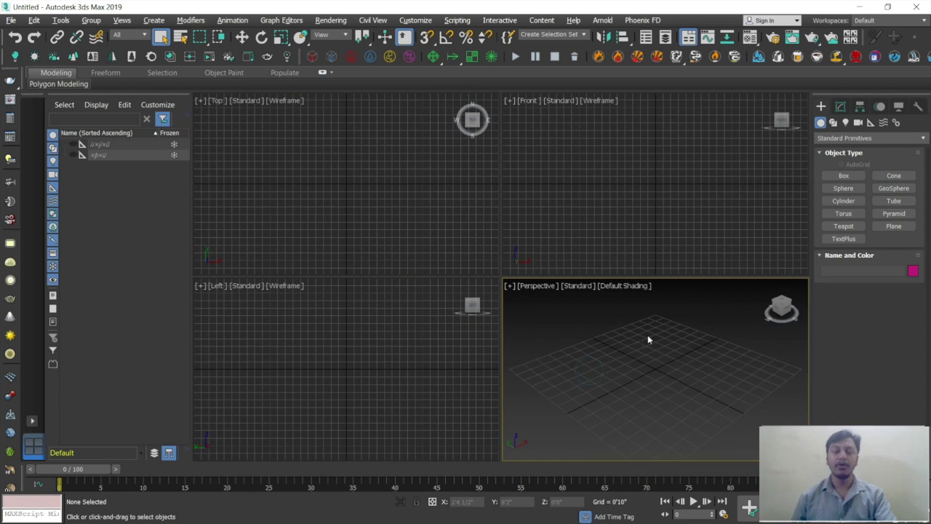
click(560, 208)
click(414, 193)
click(363, 376)
click(560, 373)
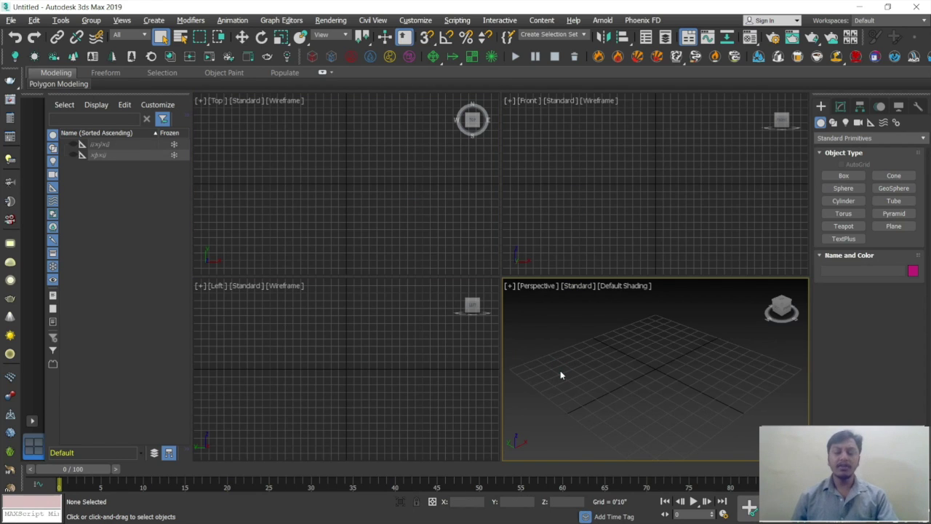
- Choose Save from the File menu after browsing New, Open and Open Recent
click(11, 22)
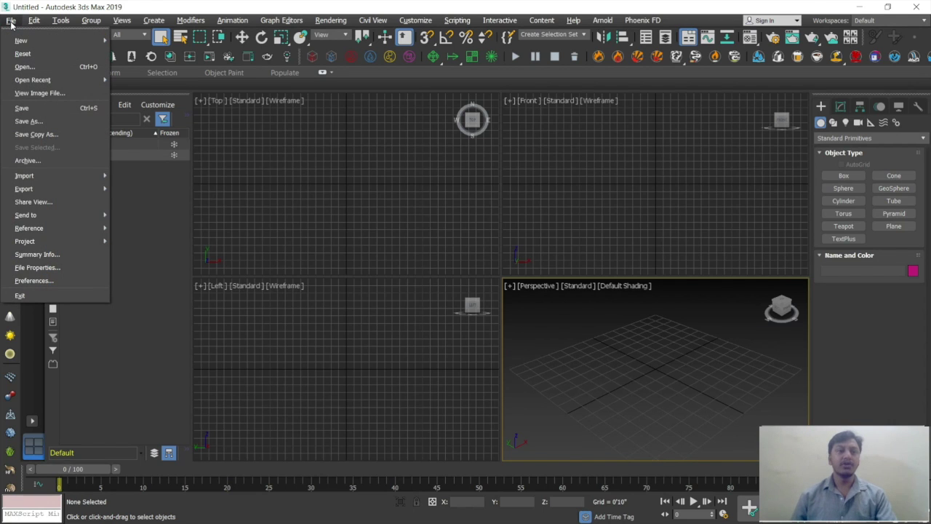
mouse_move(22, 45)
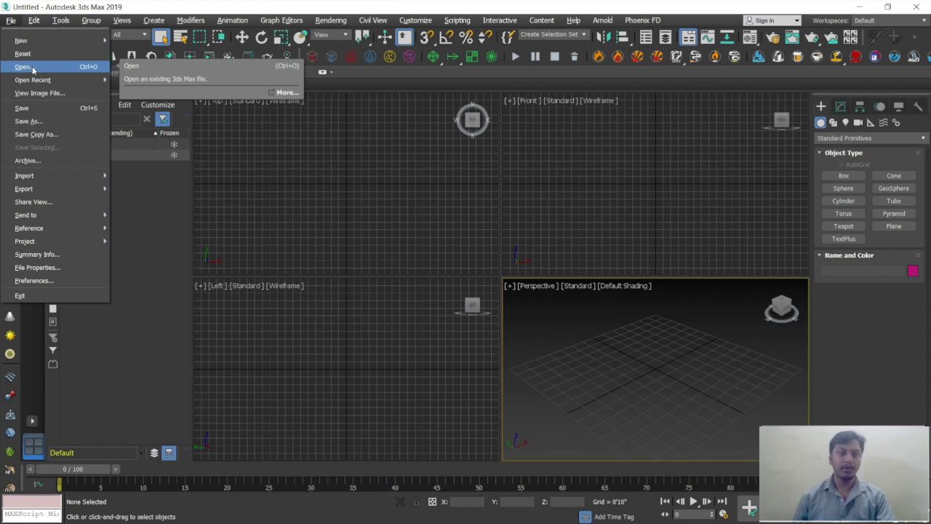
mouse_move(37, 79)
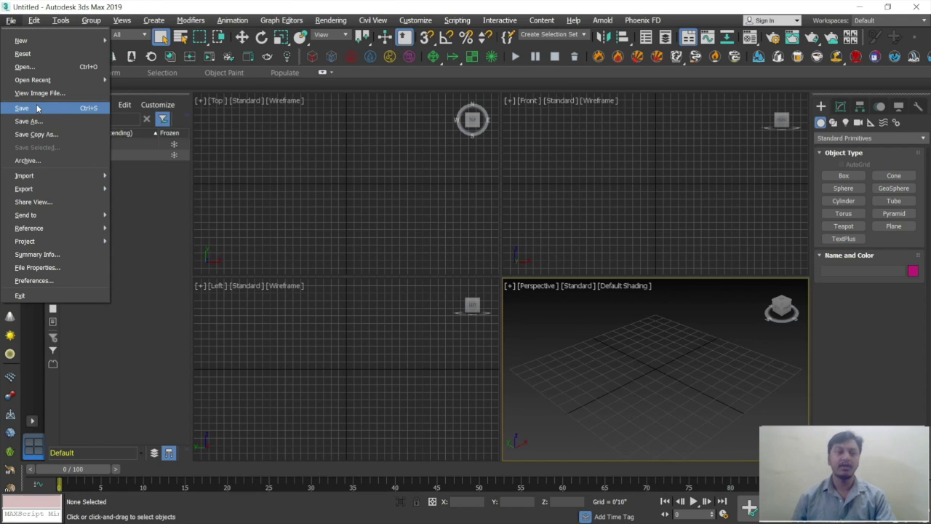
click(37, 107)
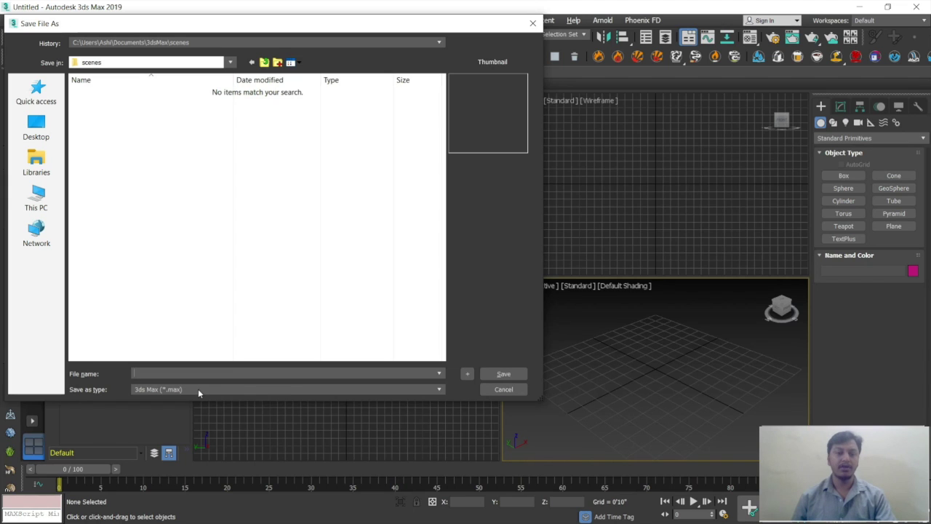
- Review the 2016–2018 save formats, keep 3ds Max (*.max), and cancel the Save File As dialog
click(198, 389)
click(198, 389)
click(198, 390)
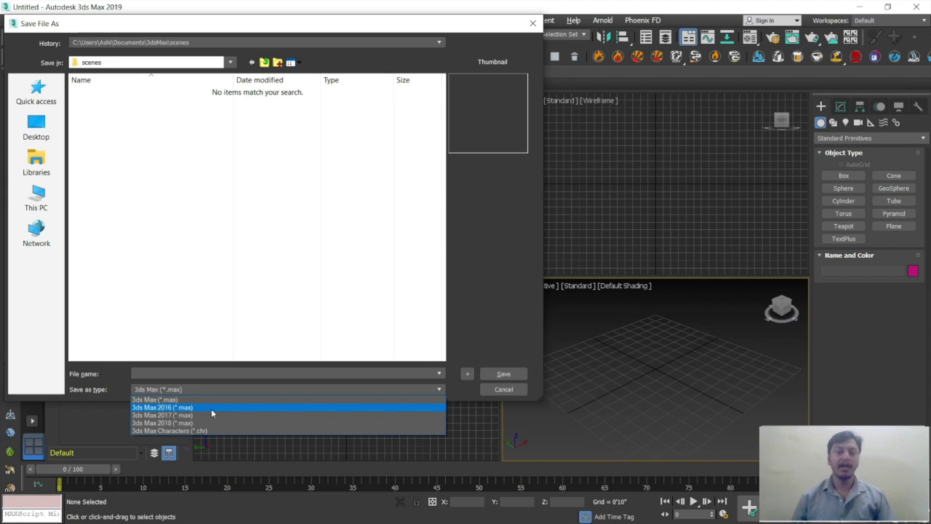
click(225, 285)
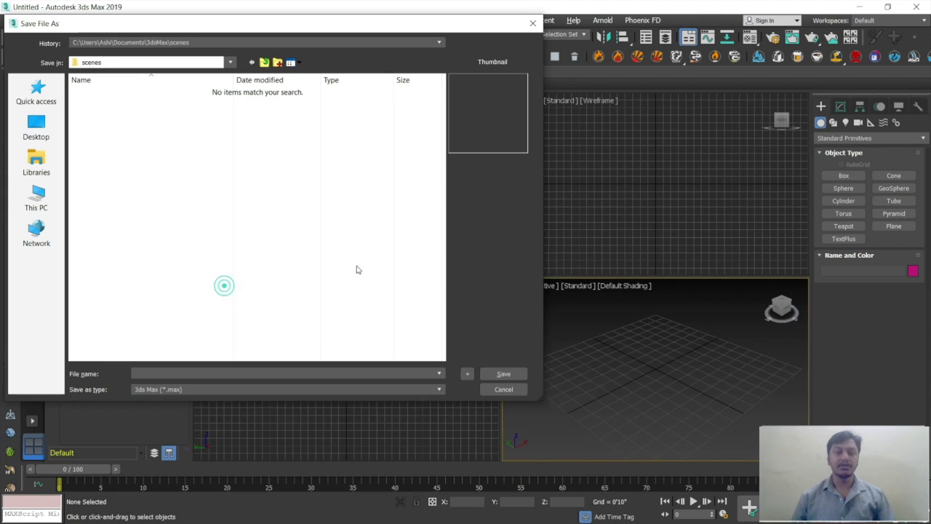
click(504, 390)
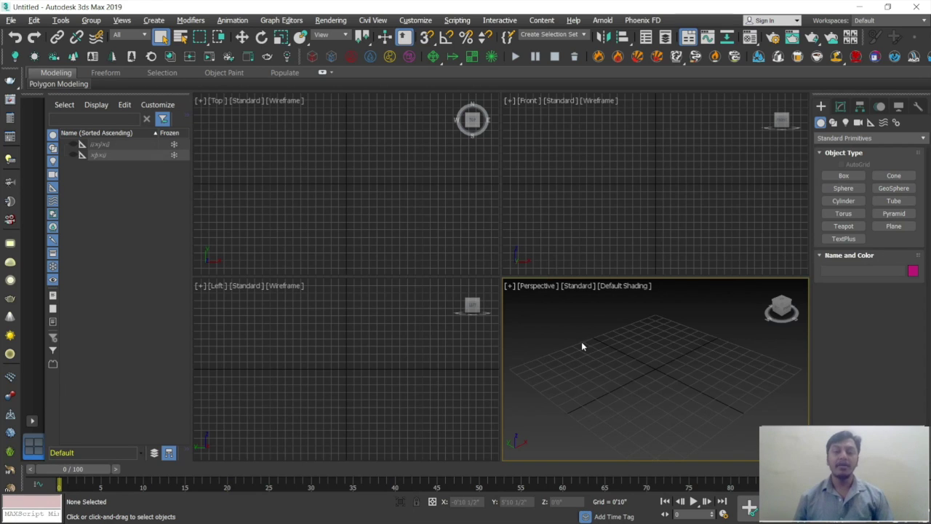
click(554, 138)
click(380, 197)
click(360, 334)
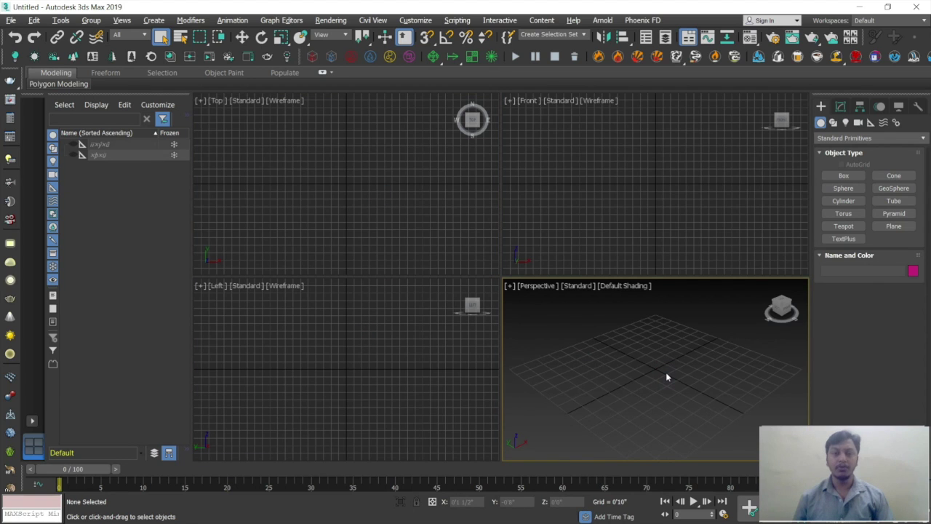
- Maximize the Perspective view with Alt+W and scroll-zoom until the home grid is medium-sized
key(alt+w)
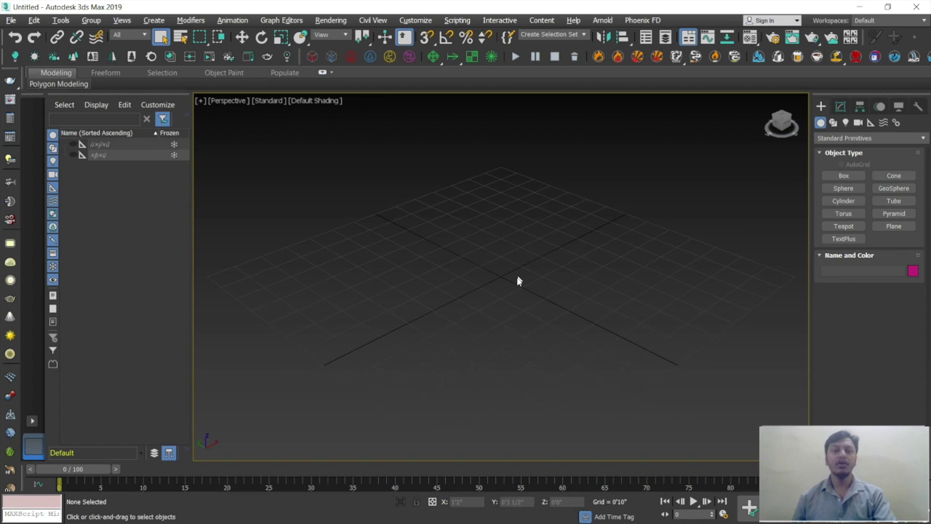
scroll(517, 281, down, 6)
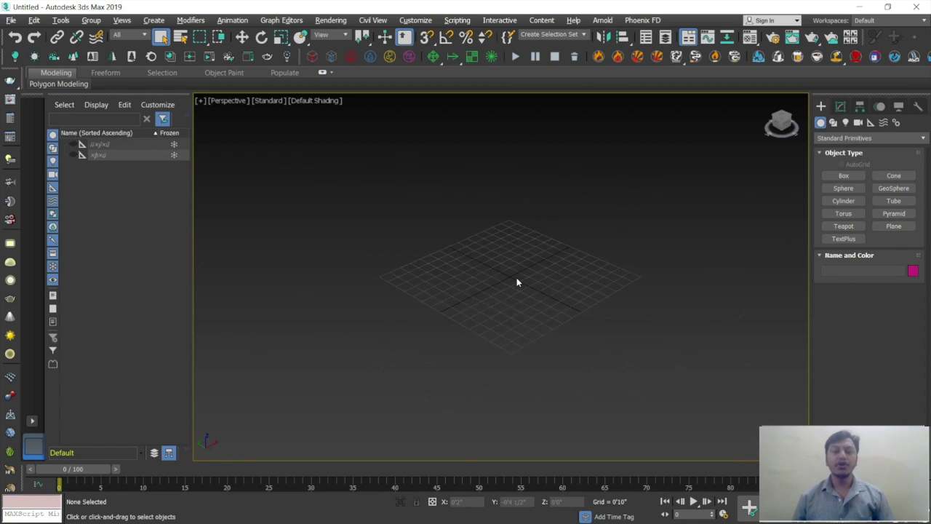
scroll(517, 280, down, 8)
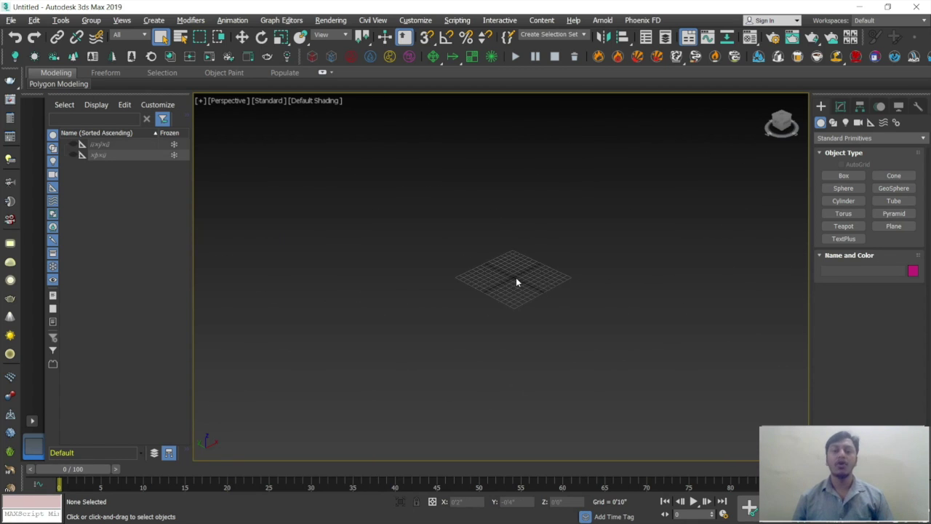
scroll(517, 281, down, 8)
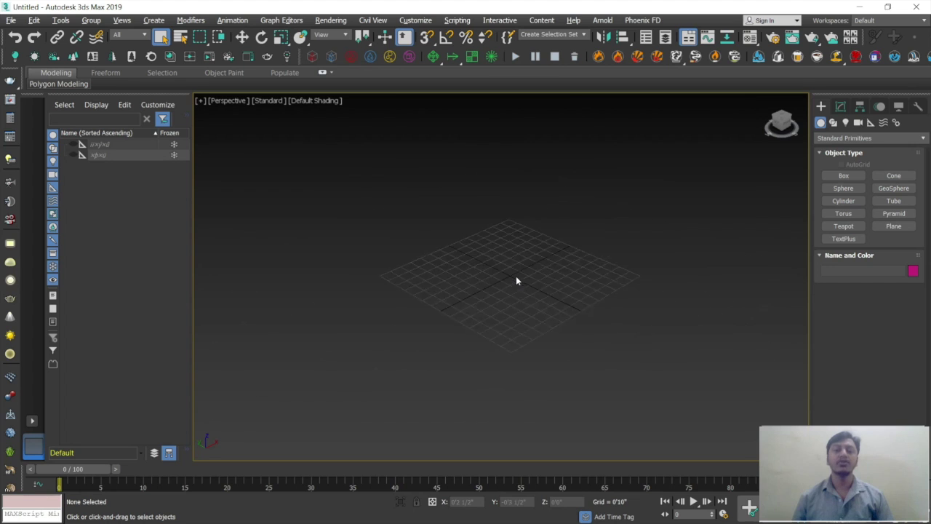
scroll(517, 280, down, 6)
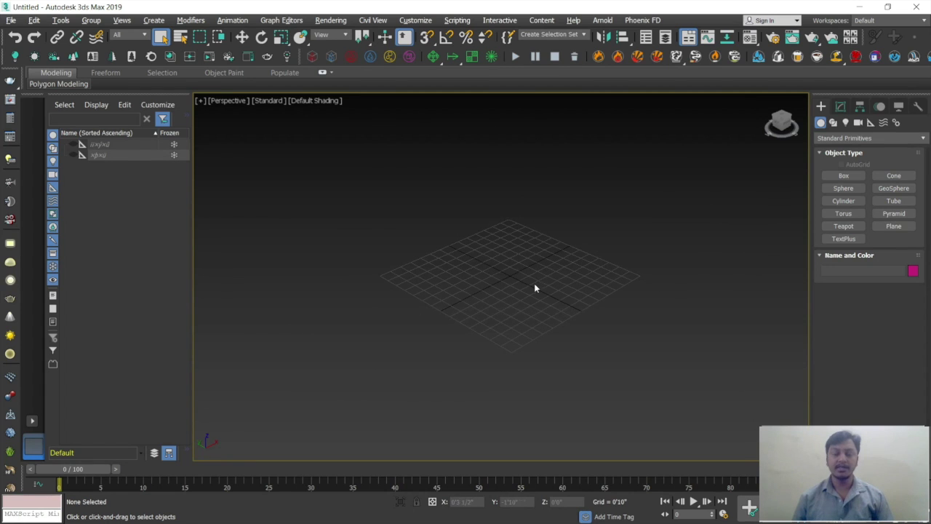
scroll(535, 287, down, 6)
scroll(535, 287, down, 6)
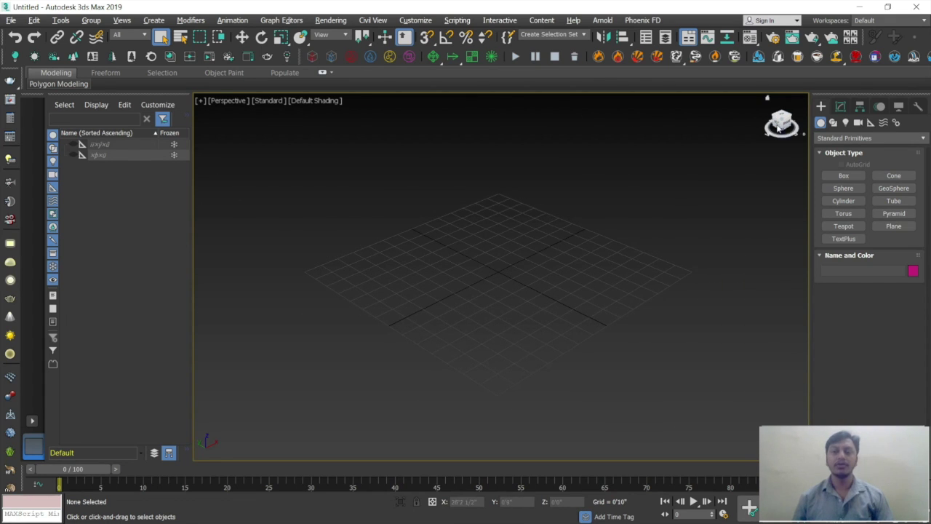
- Use the ViewCube to jump between Front, corner and Top views, then orbit down to ground level
mouse_move(786, 127)
mouse_down()
mouse_move(822, 130)
mouse_move(822, 109)
mouse_move(822, 135)
mouse_move(825, 125)
mouse_move(831, 137)
mouse_move(781, 125)
mouse_up()
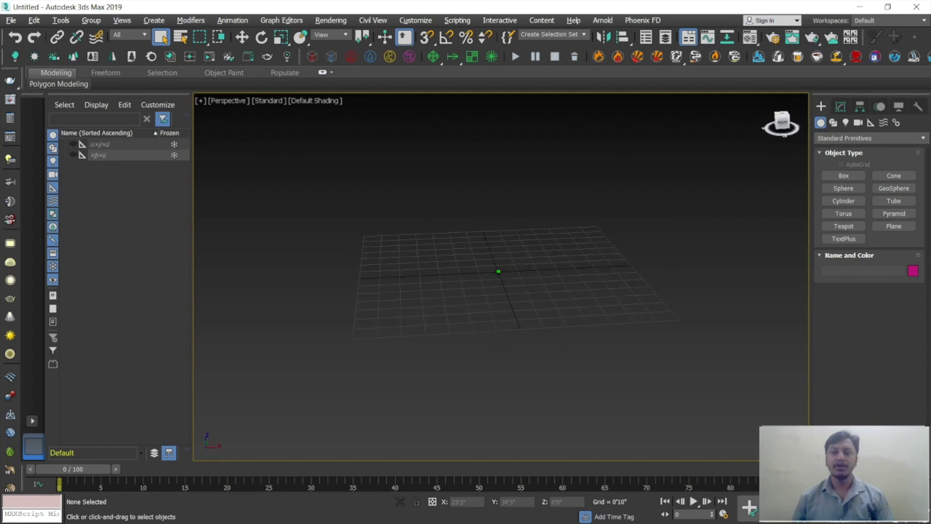
click(785, 125)
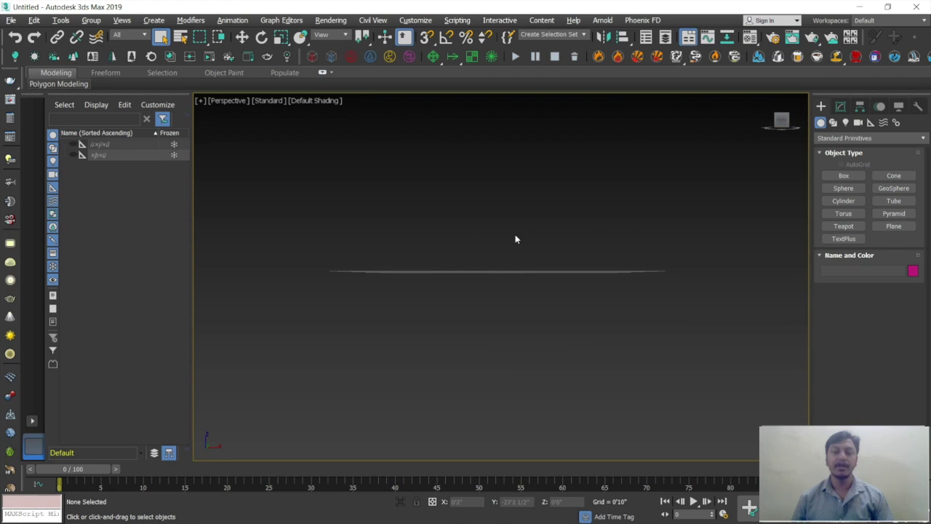
click(781, 122)
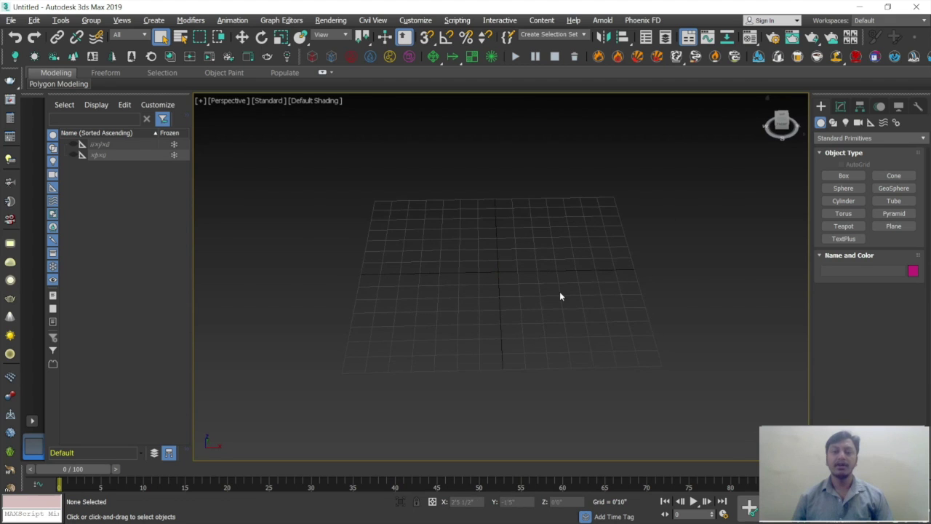
scroll(564, 290, down, 3)
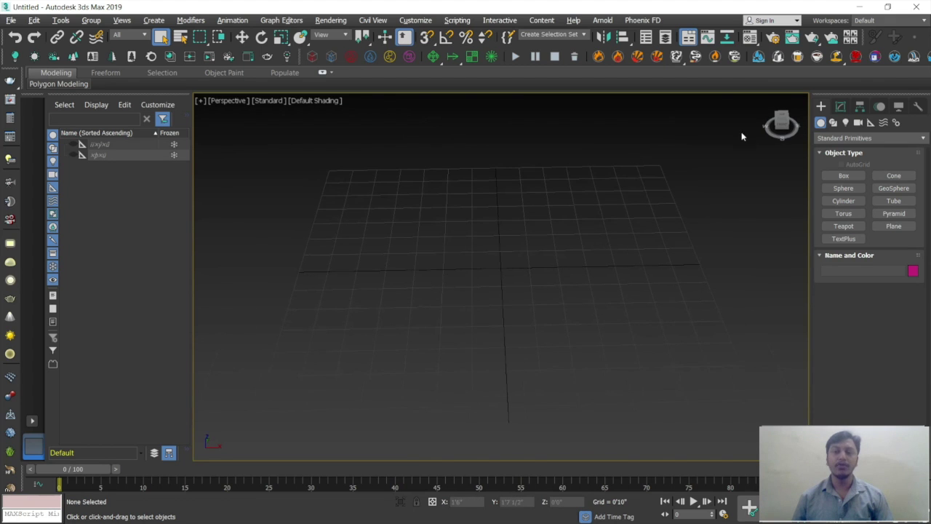
click(781, 117)
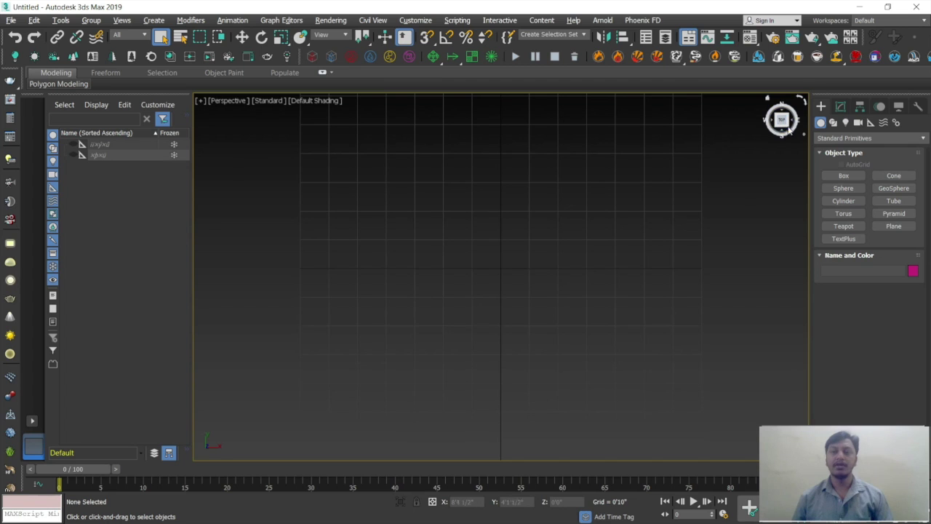
click(782, 124)
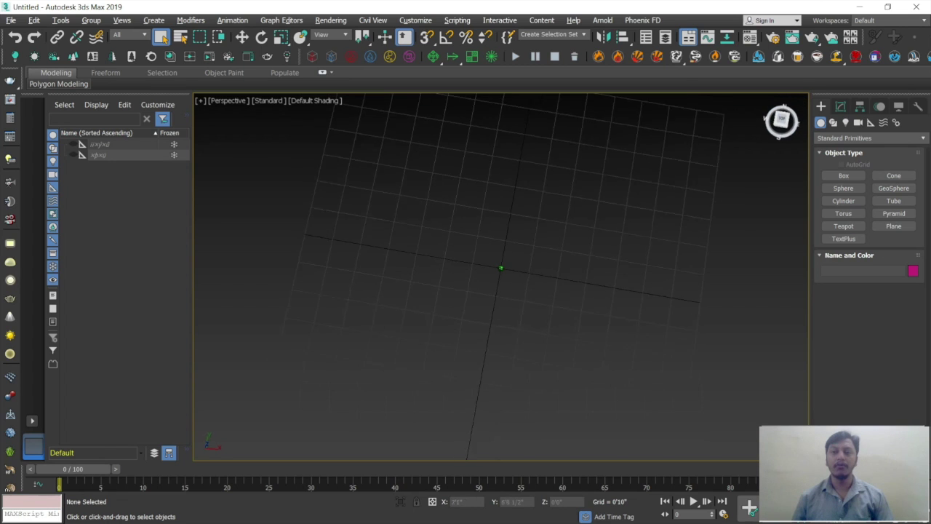
drag(783, 127, 783, 117)
alt+middle_drag(524, 229, 588, 257)
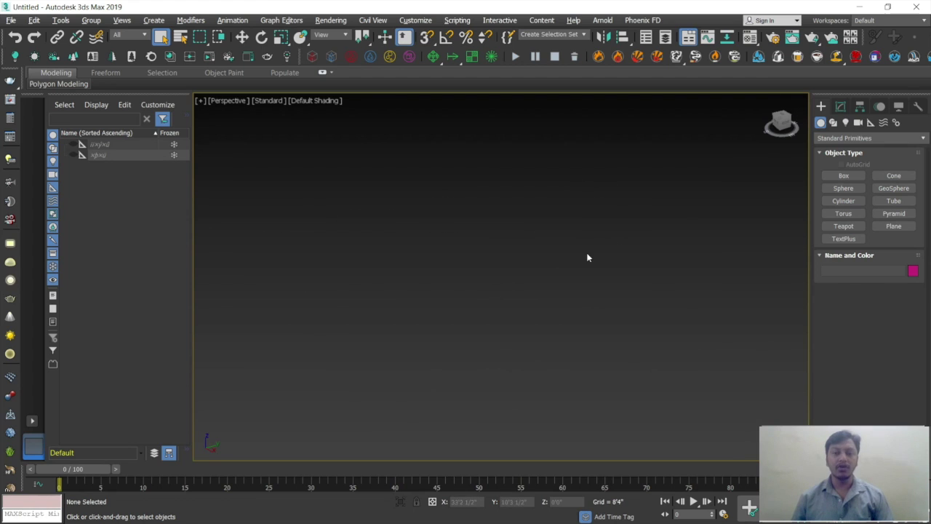
- Return to the ViewCube Home view and toggle the home grid off and on with G
click(767, 100)
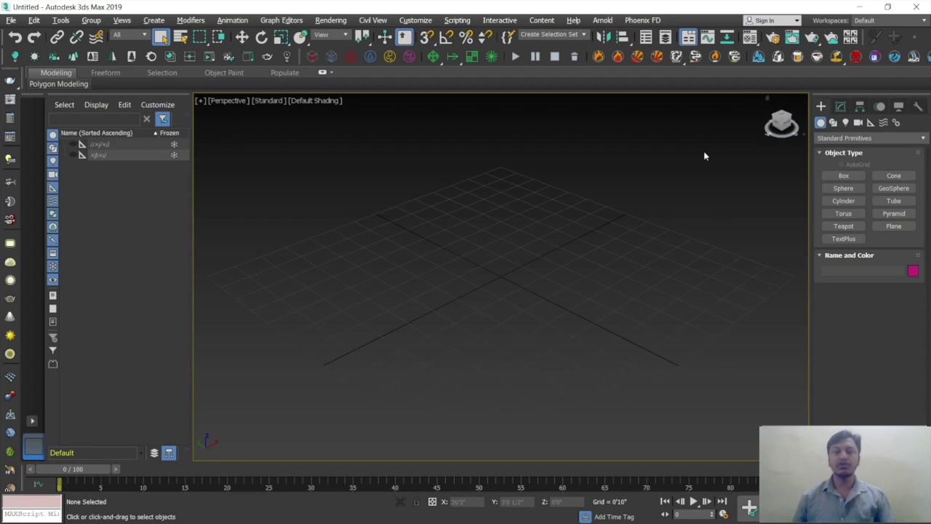
key(g)
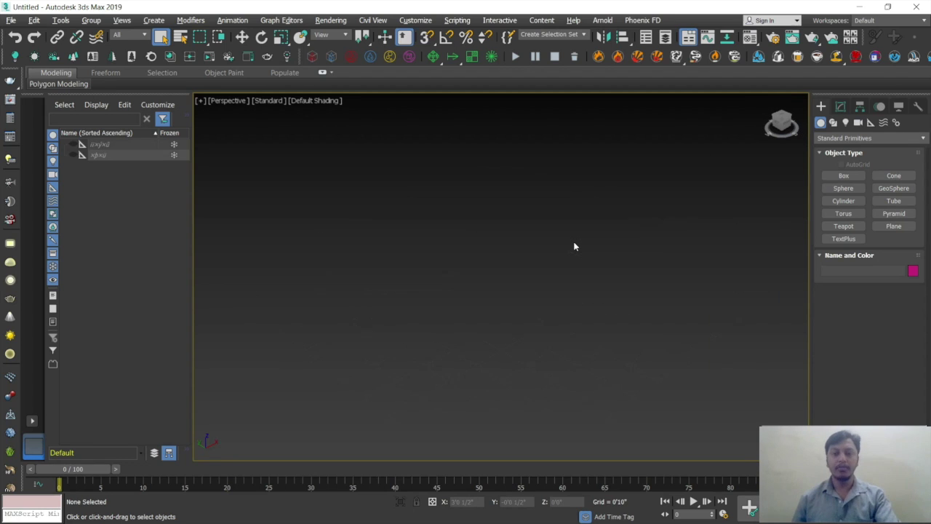
key(g)
key(g)
key(g)
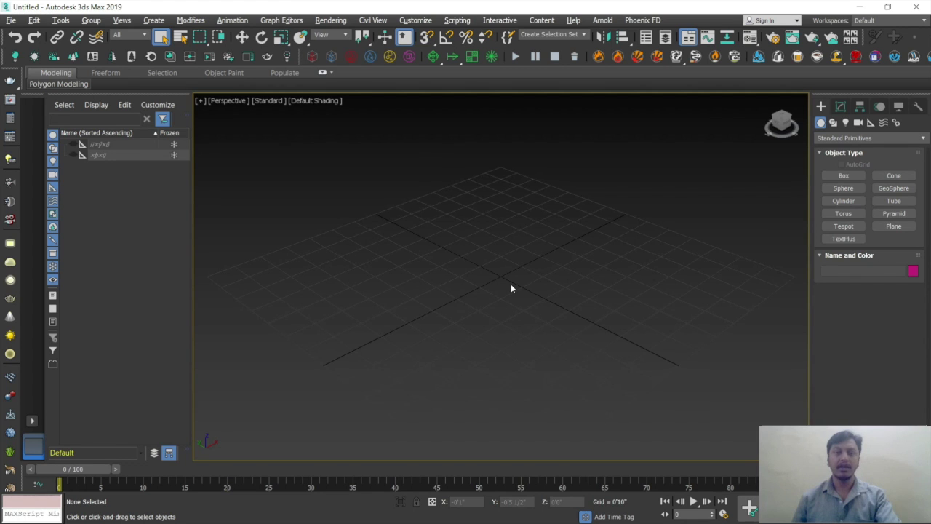
key(g)
key(g)
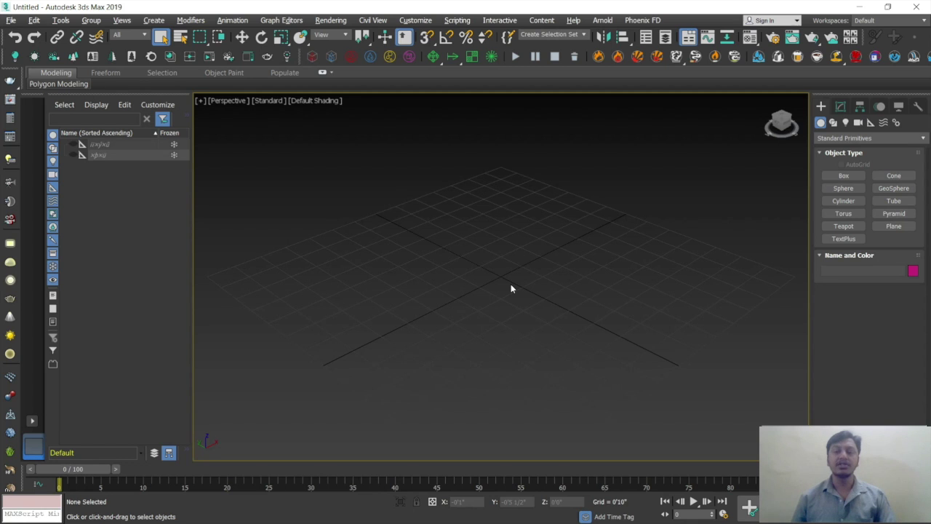
scroll(510, 283, down, 5)
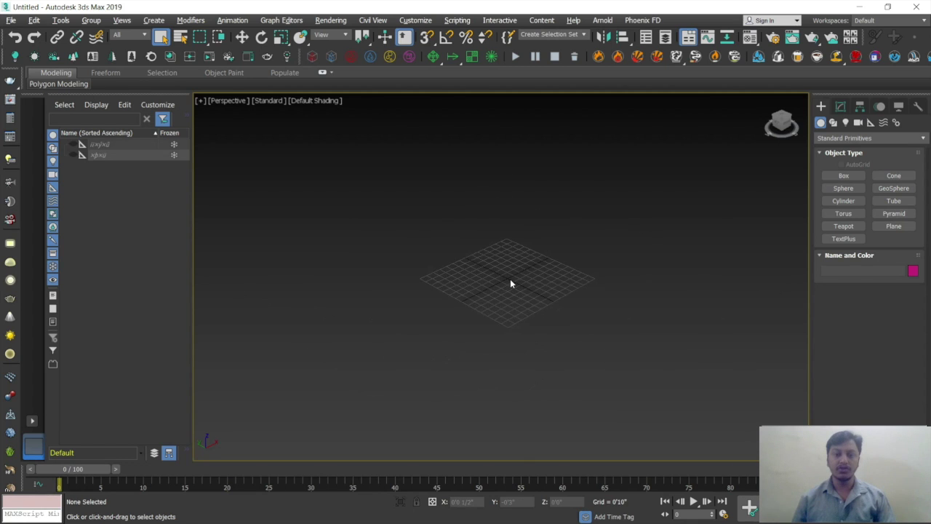
scroll(511, 284, up, 2)
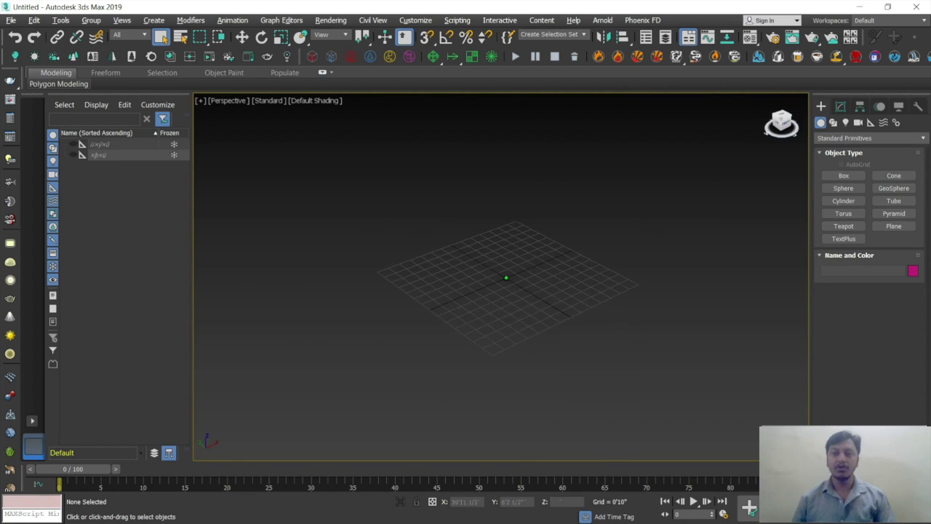
alt+middle_drag(506, 277, 641, 292)
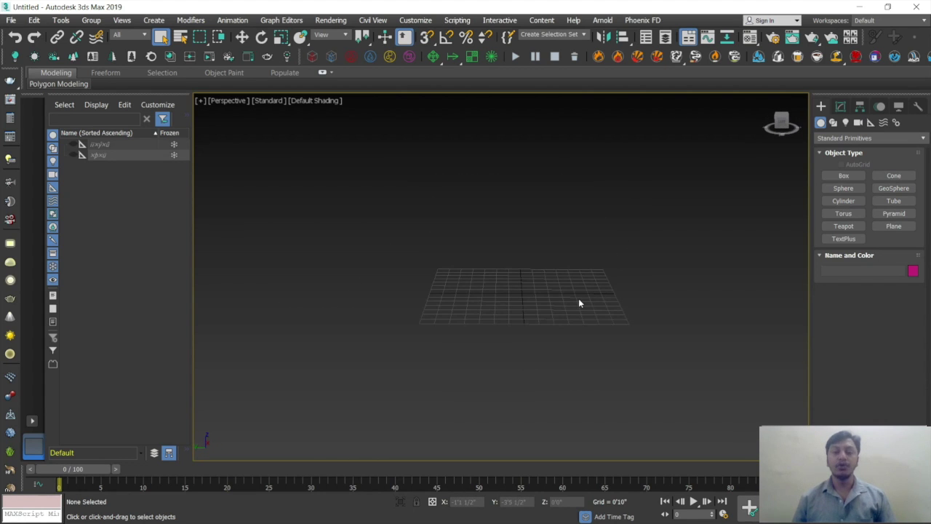
- Pan the grid up-left, zoom in, orbit to a frontal angle, then restore four views with Alt+W
middle_drag(579, 303, 596, 284)
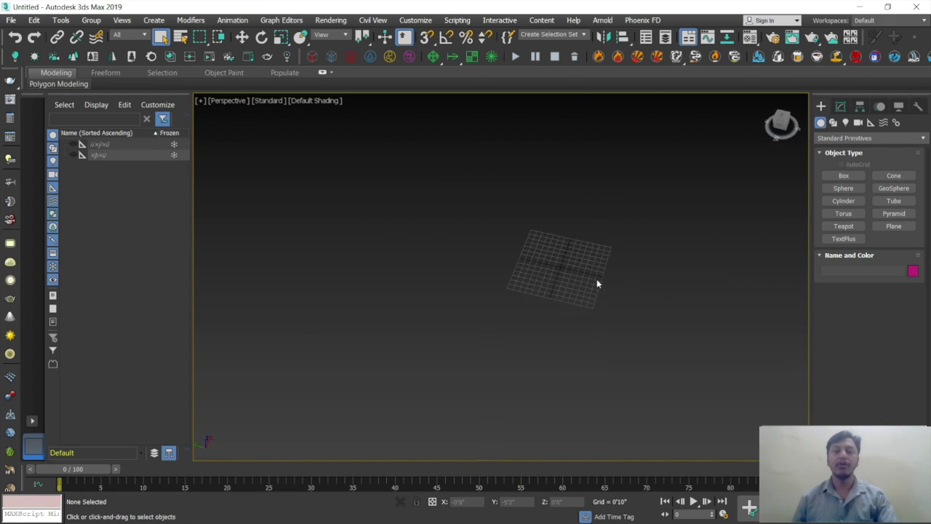
scroll(596, 283, up, 5)
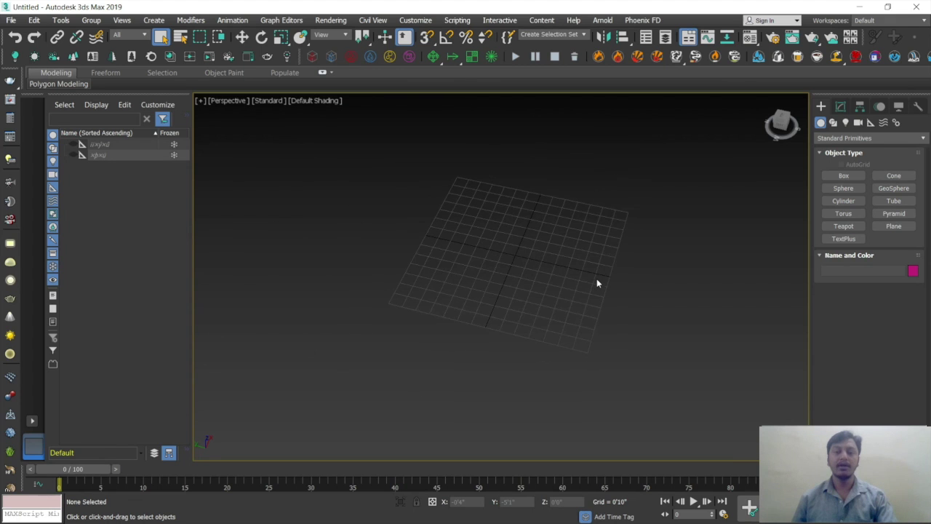
alt+middle_drag(596, 282, 542, 270)
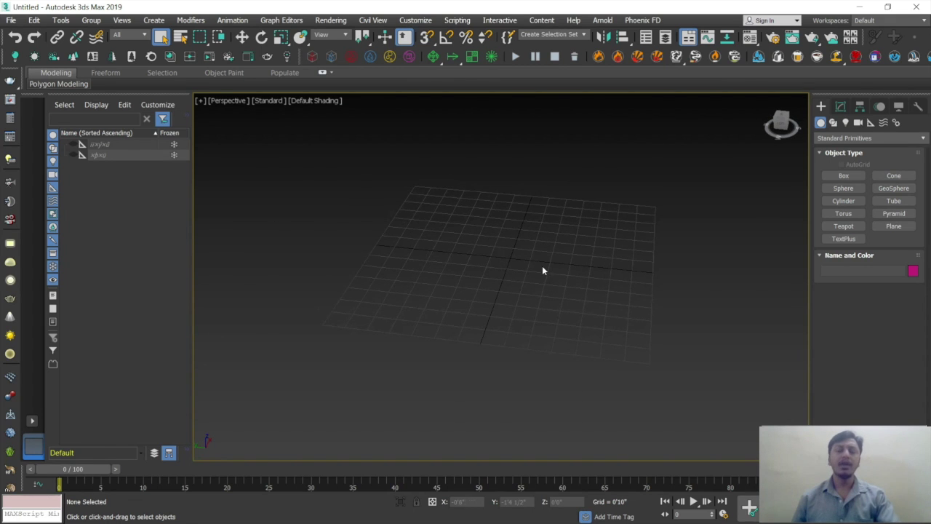
key(alt+w)
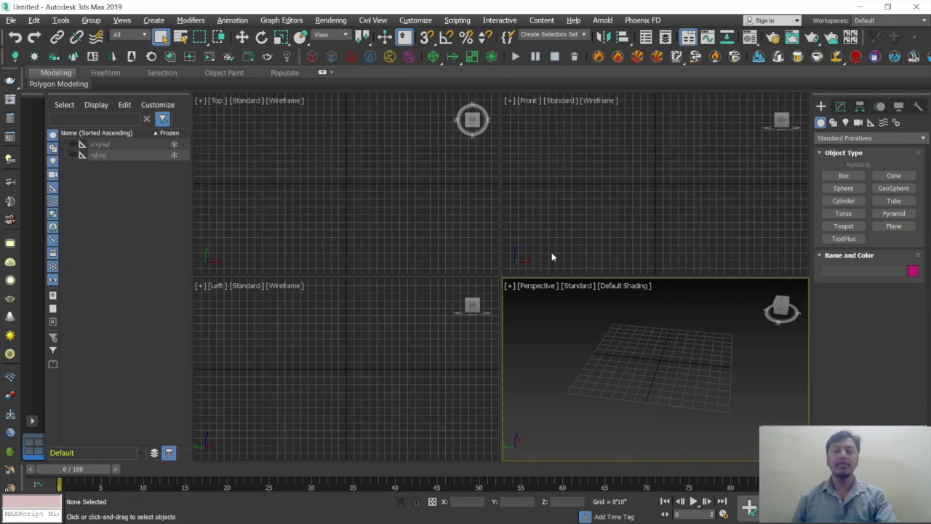
click(609, 216)
click(461, 198)
click(399, 335)
click(636, 342)
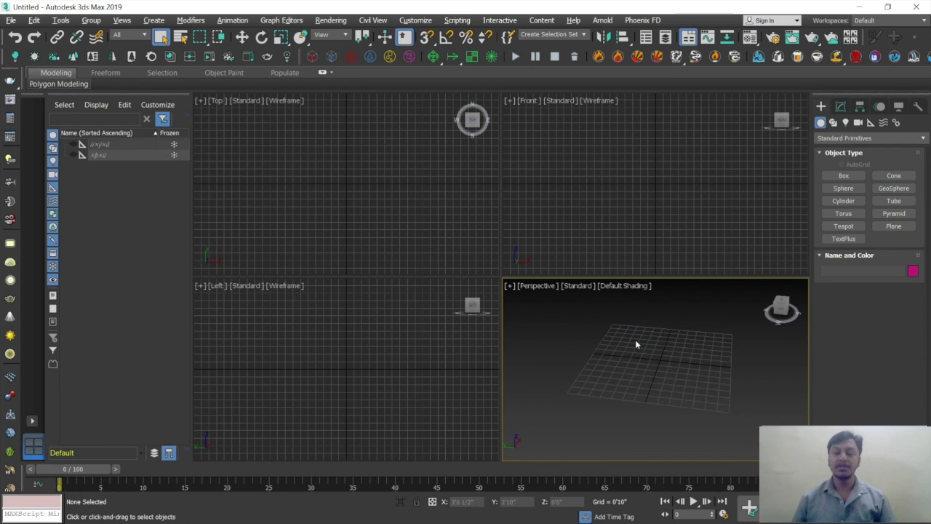